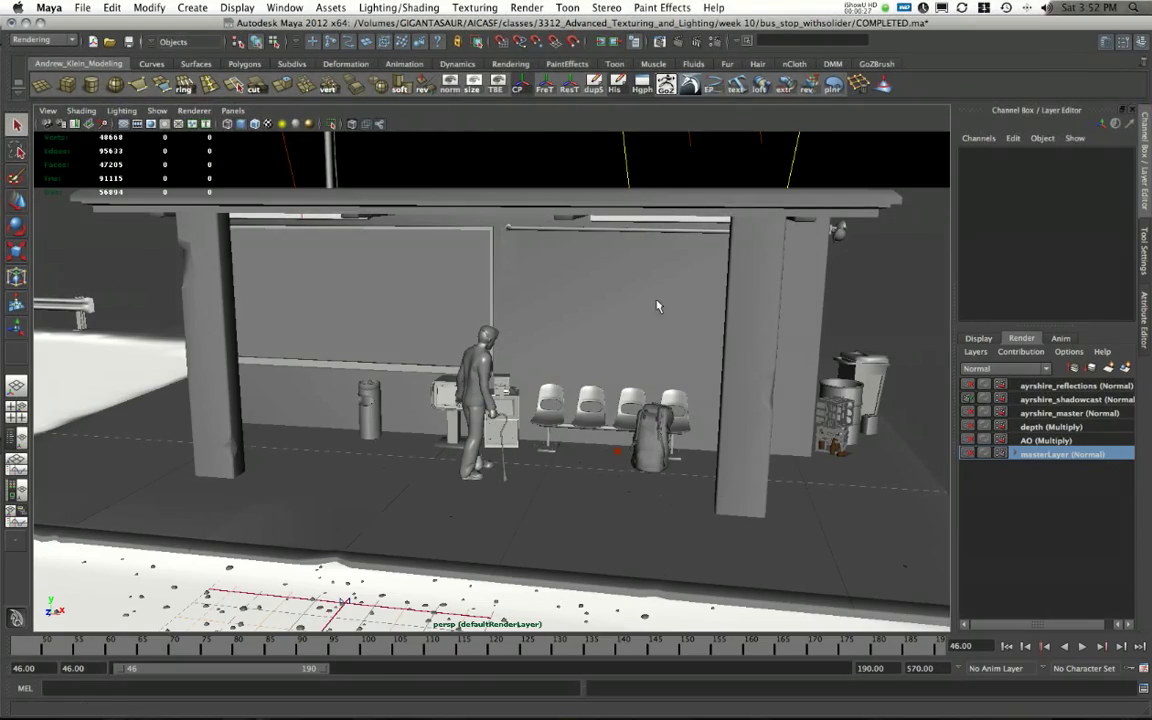
Switch to After Effects to view the foreground_addition composite, and return to the Maya bus stop scene
left_click_drag(656, 304, 671, 314)
mouse_move(789, 717)
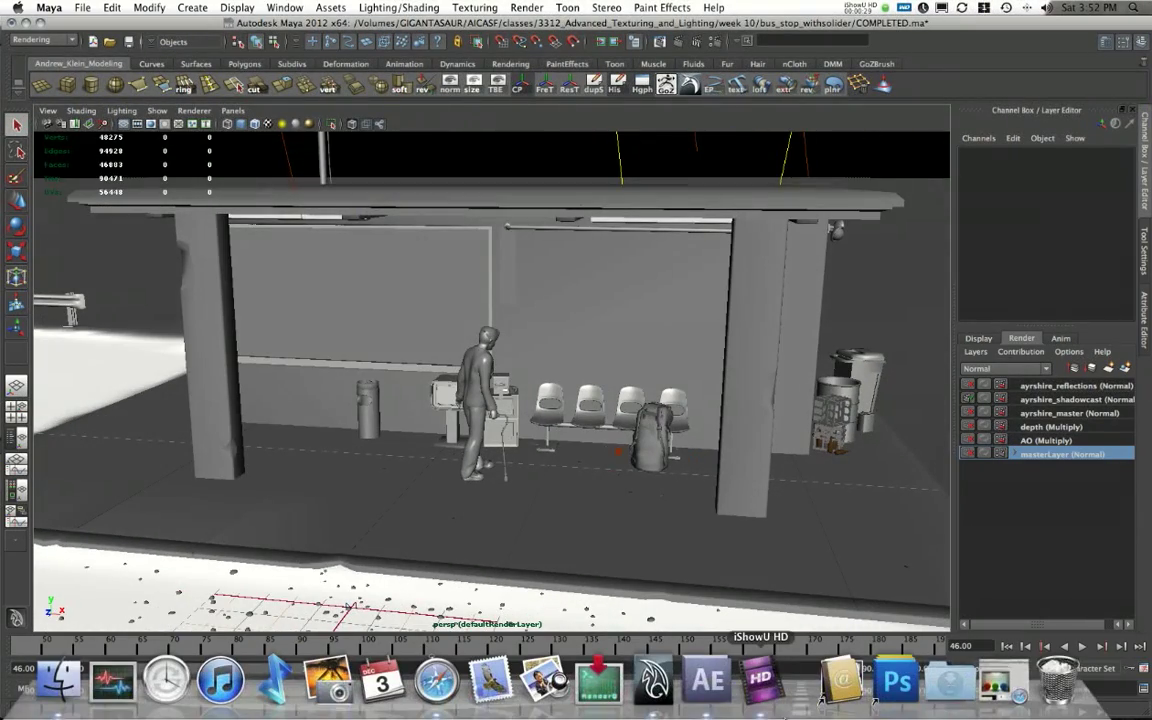
left_click(712, 685)
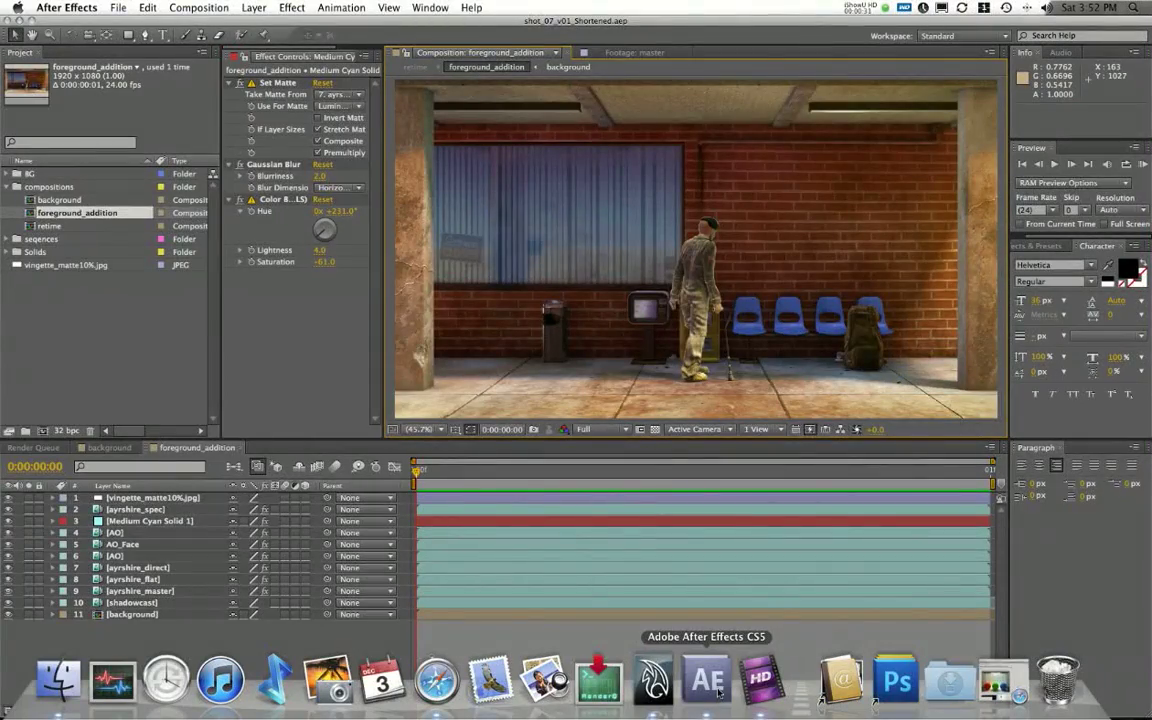
left_click(654, 682)
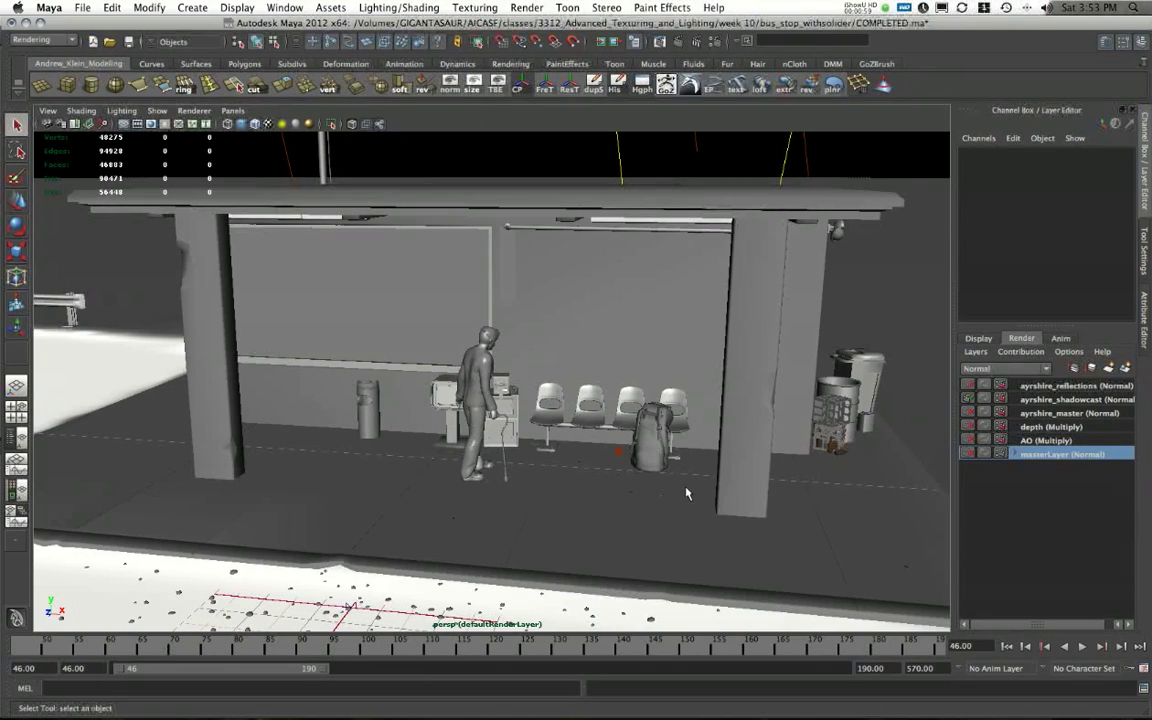
Display the ayrshire_master render layer and examine the walking character against the green bus shelter from several angles
left_click_drag(687, 493, 653, 437)
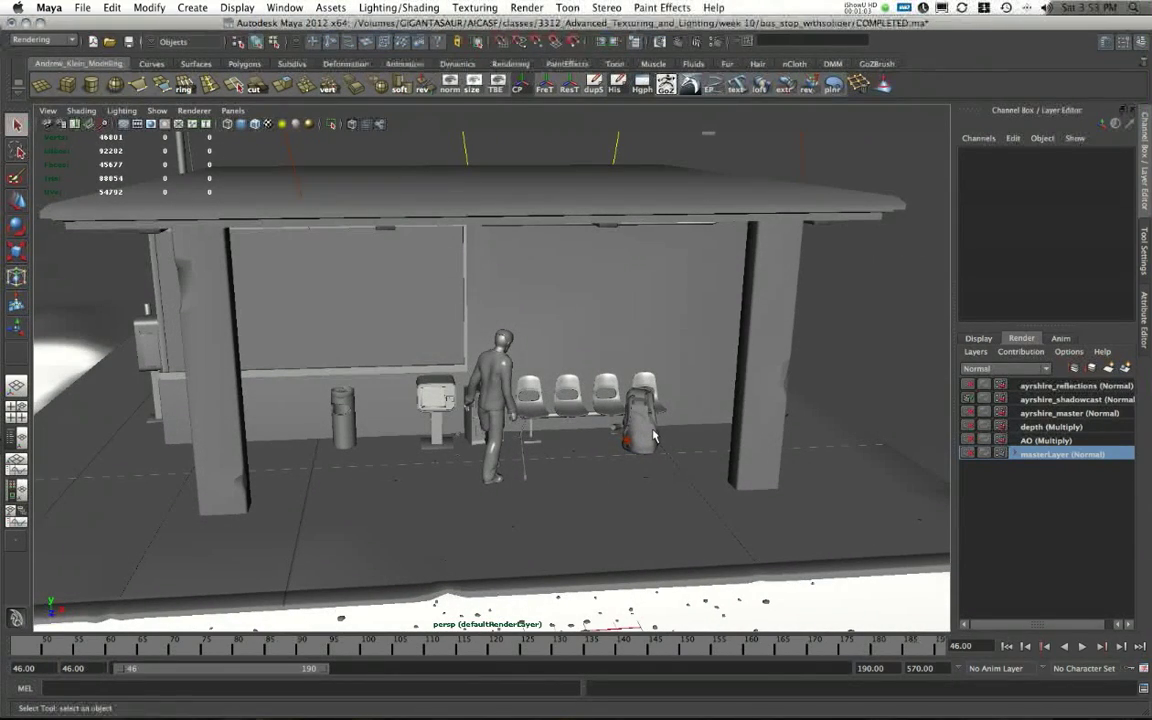
left_click_drag(631, 426, 606, 443)
left_click_drag(537, 424, 572, 406)
left_click(1041, 414)
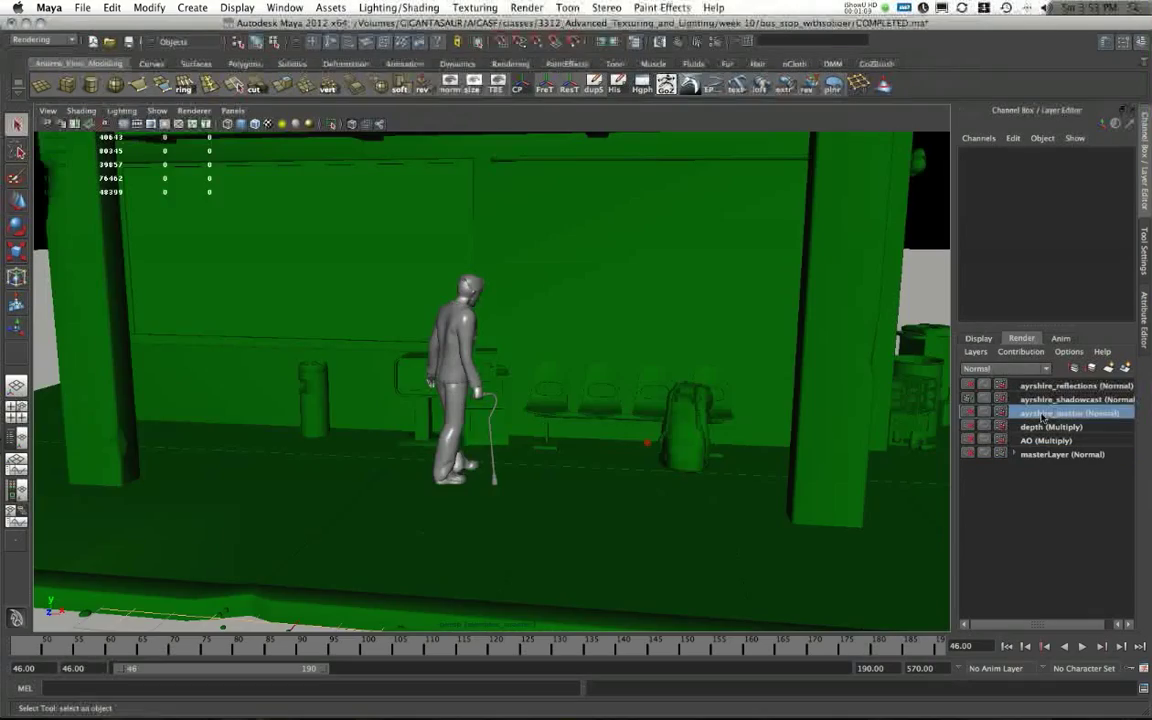
left_click_drag(608, 361, 432, 270)
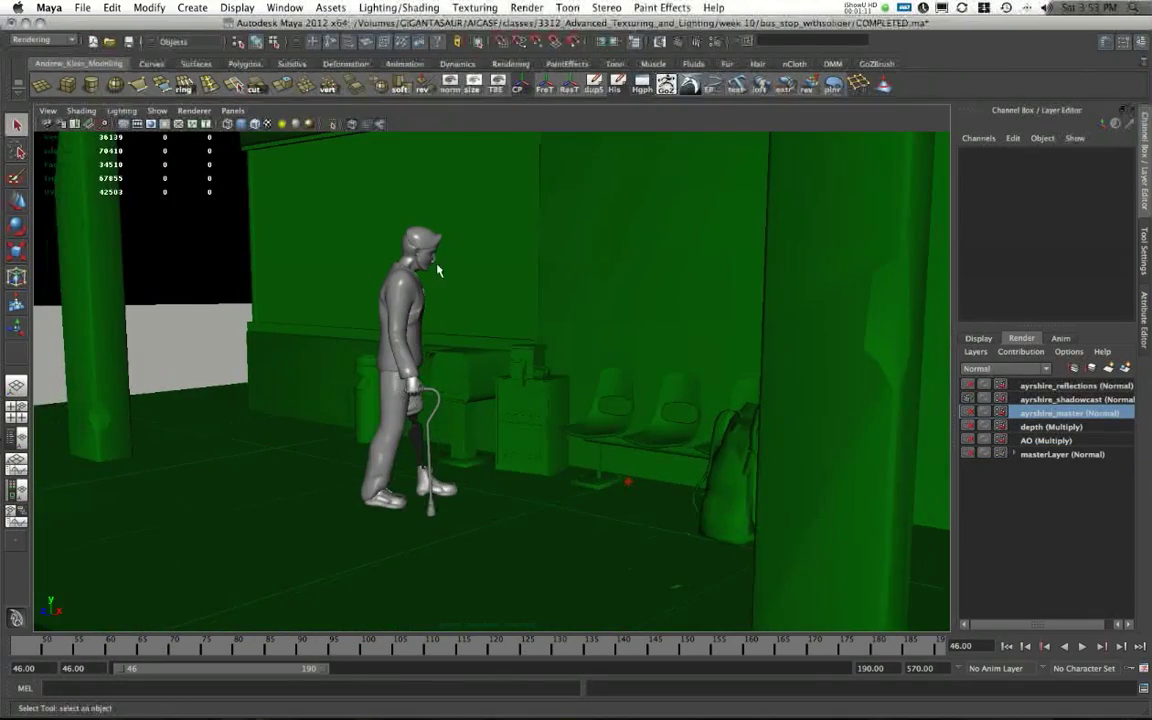
left_click_drag(405, 373, 590, 396)
left_click_drag(440, 316, 450, 365)
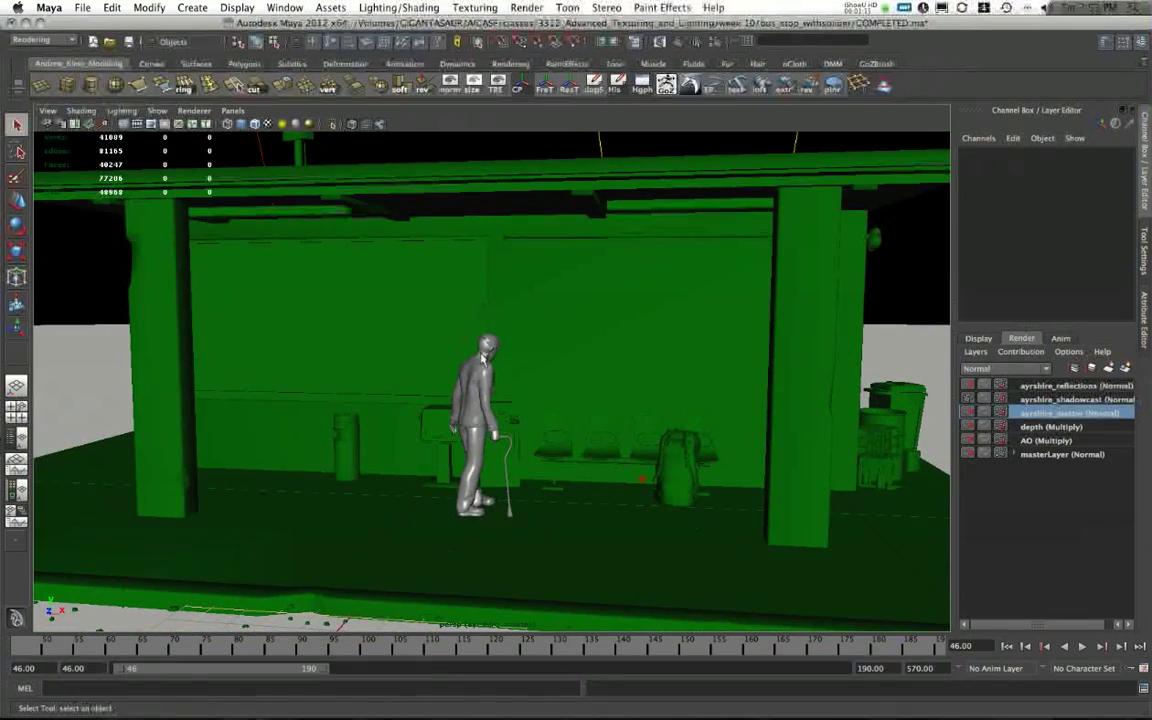
left_click_drag(588, 358, 520, 362)
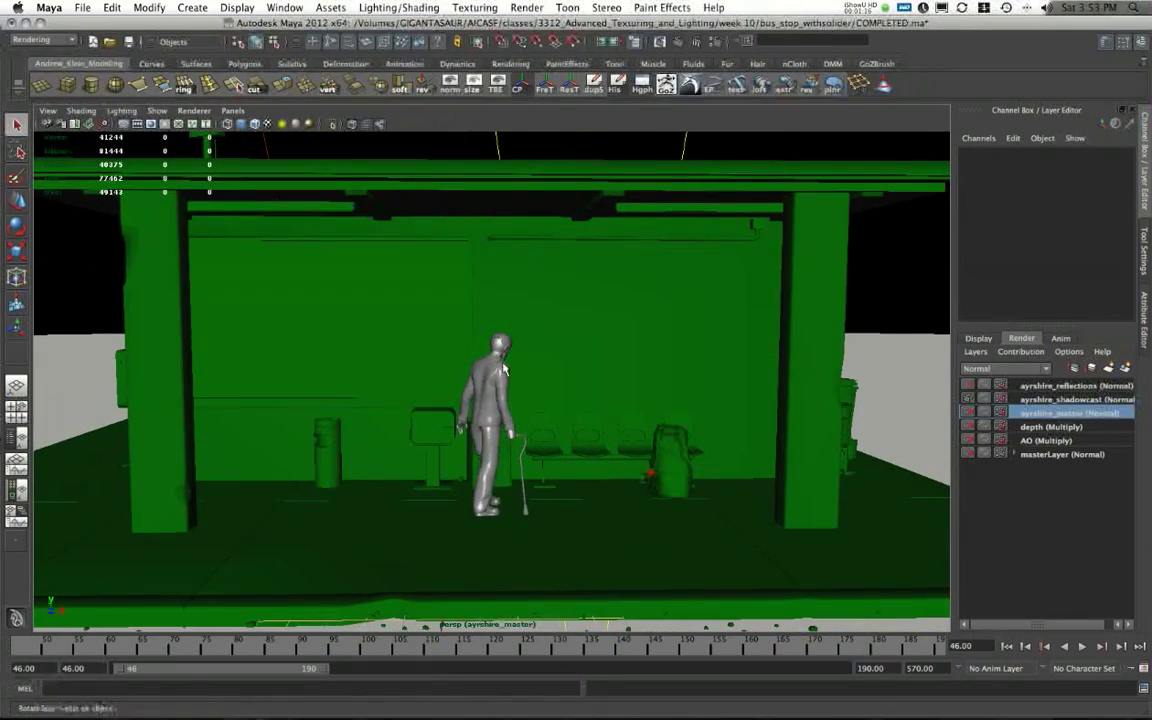
Display masterLayer and review its associated passes in the Render Settings, including fill_directirradiance, key_directirradiance and specular
left_click(1045, 454)
left_click_drag(884, 409, 712, 358)
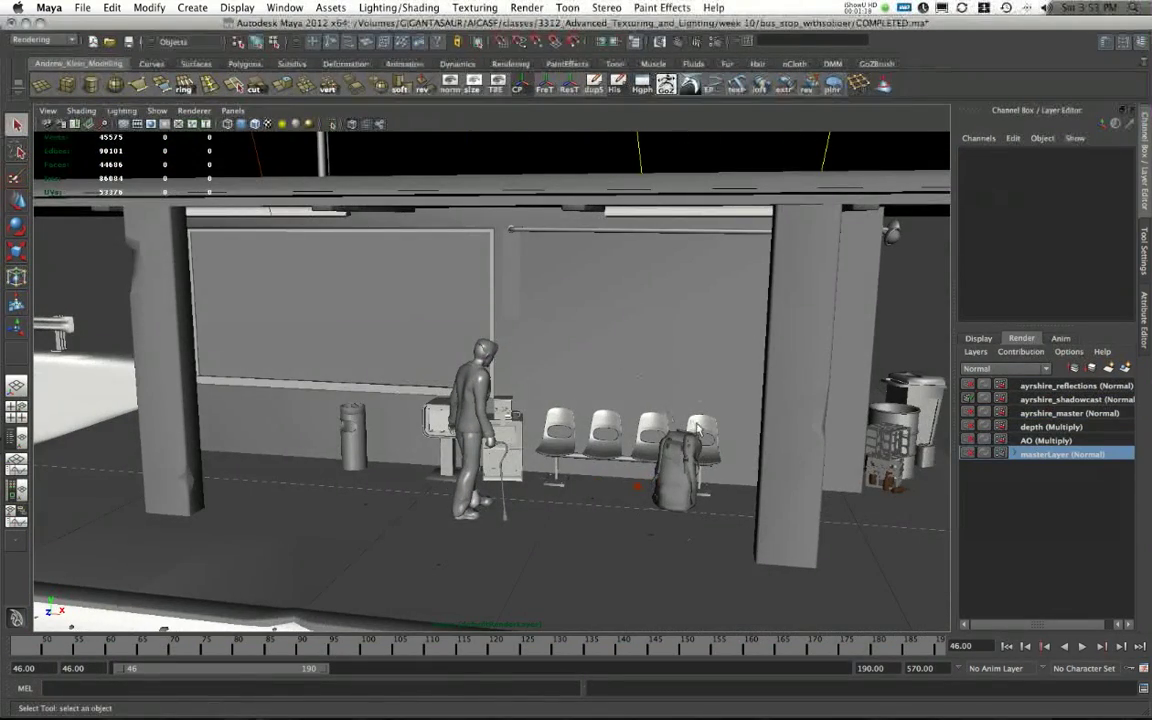
mouse_move(674, 418)
left_mouse_down()
mouse_move(722, 402)
mouse_move(674, 392)
mouse_move(674, 379)
mouse_move(676, 400)
left_mouse_up()
left_click(645, 41)
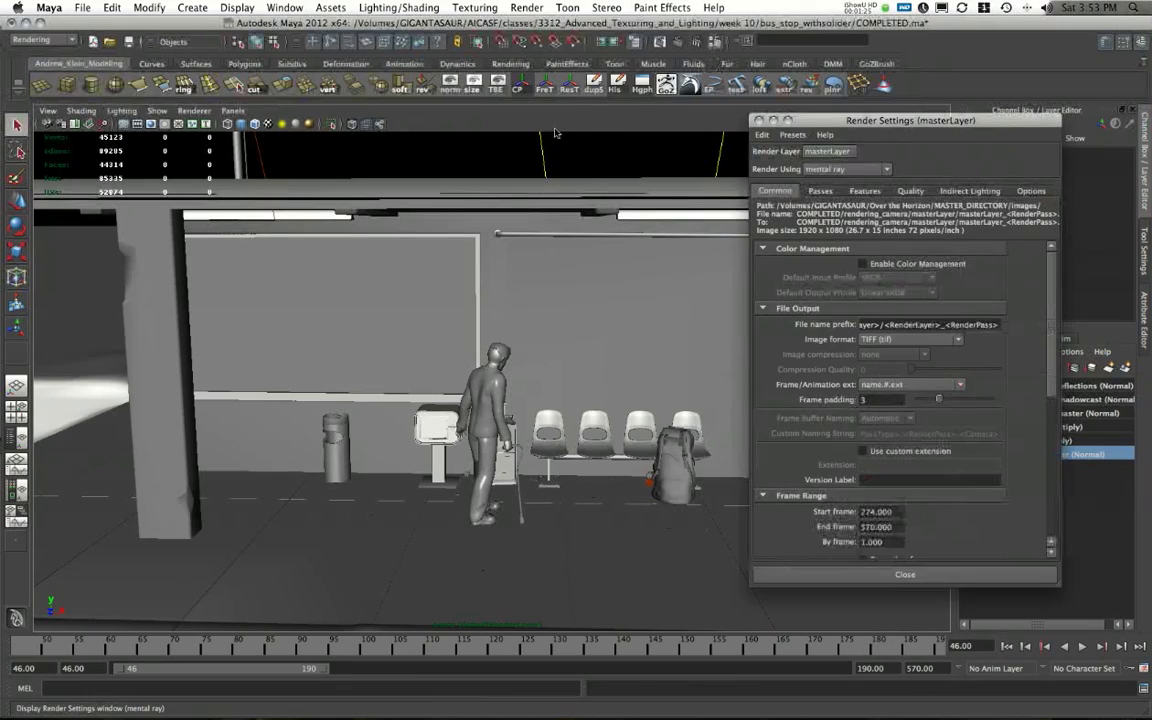
left_click_drag(910, 110, 798, 118)
left_click(703, 188)
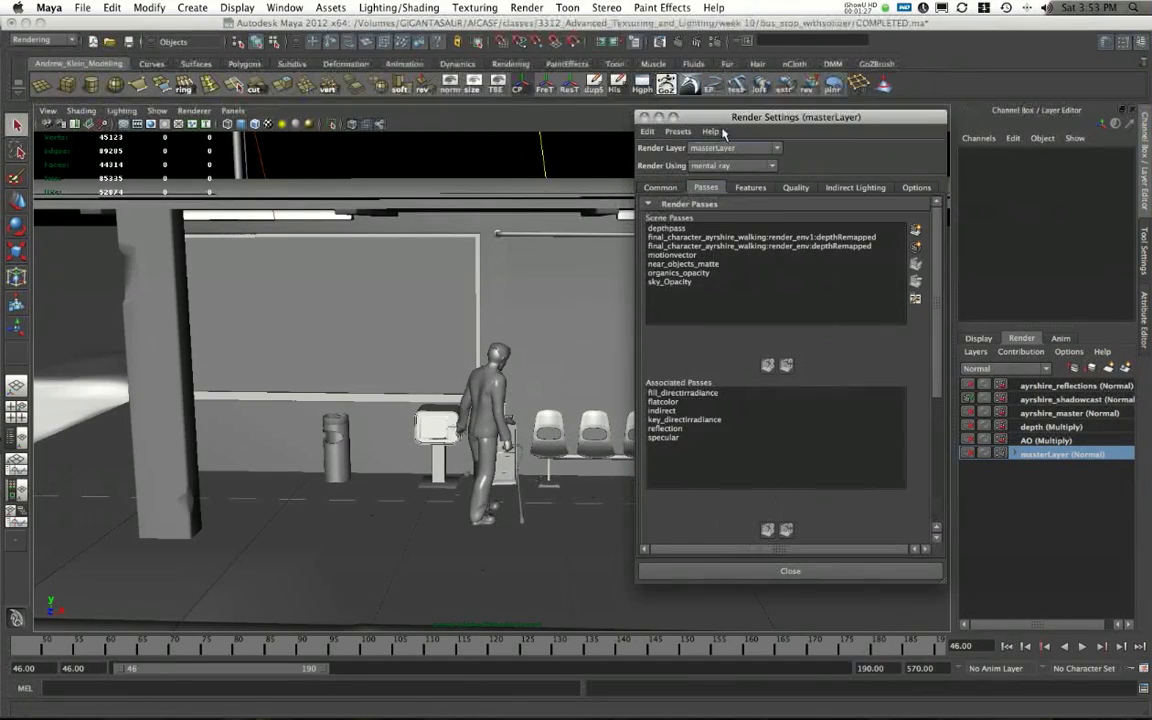
left_click_drag(714, 120, 573, 112)
left_click(520, 384)
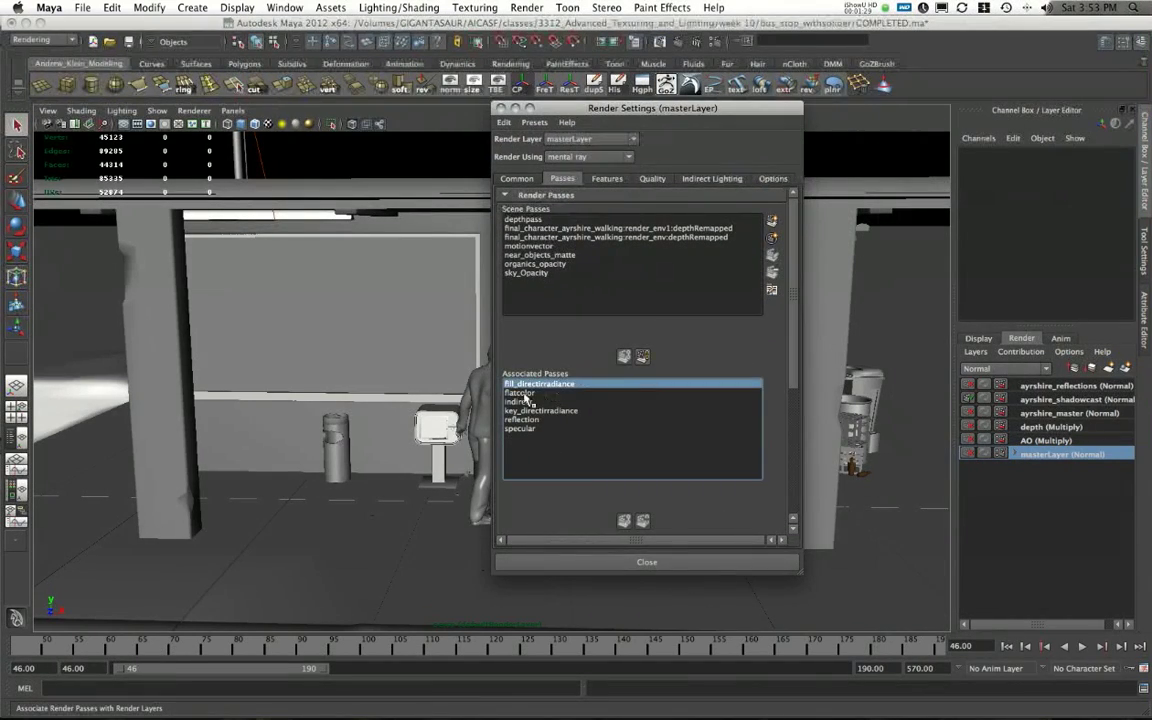
left_click(524, 411)
left_click(520, 428)
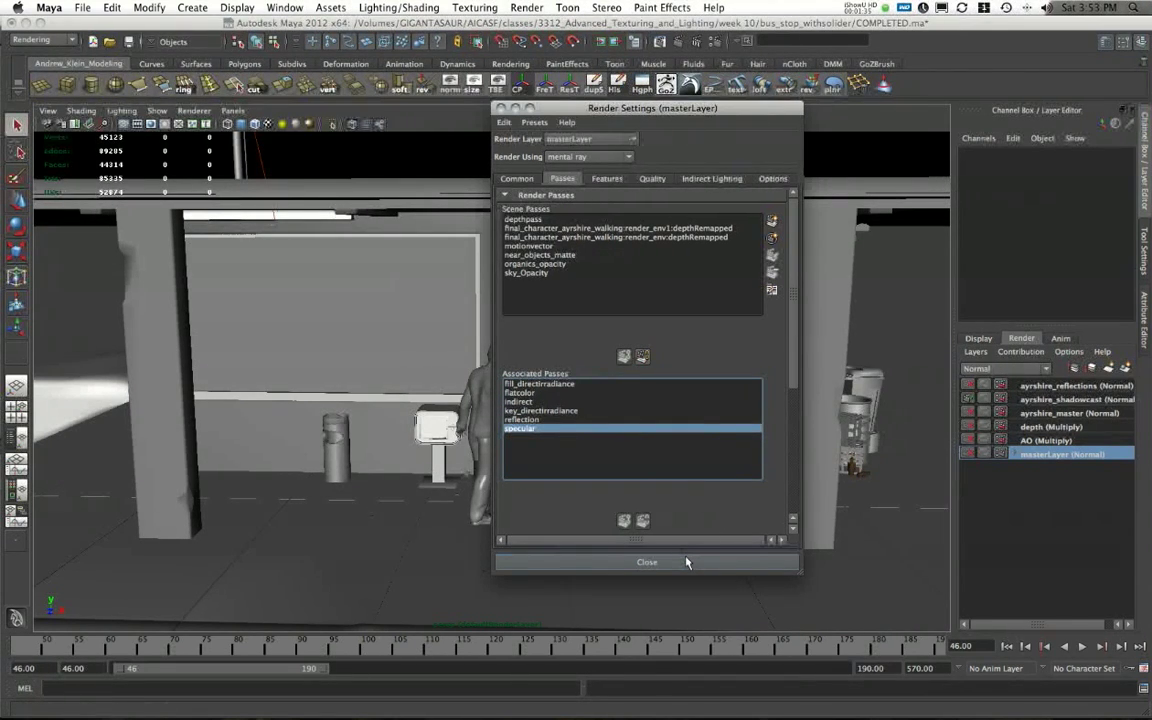
Display the depth layer and review its depthpass attributes and depth remapping parameters, closing the settings when done
left_click(1050, 427)
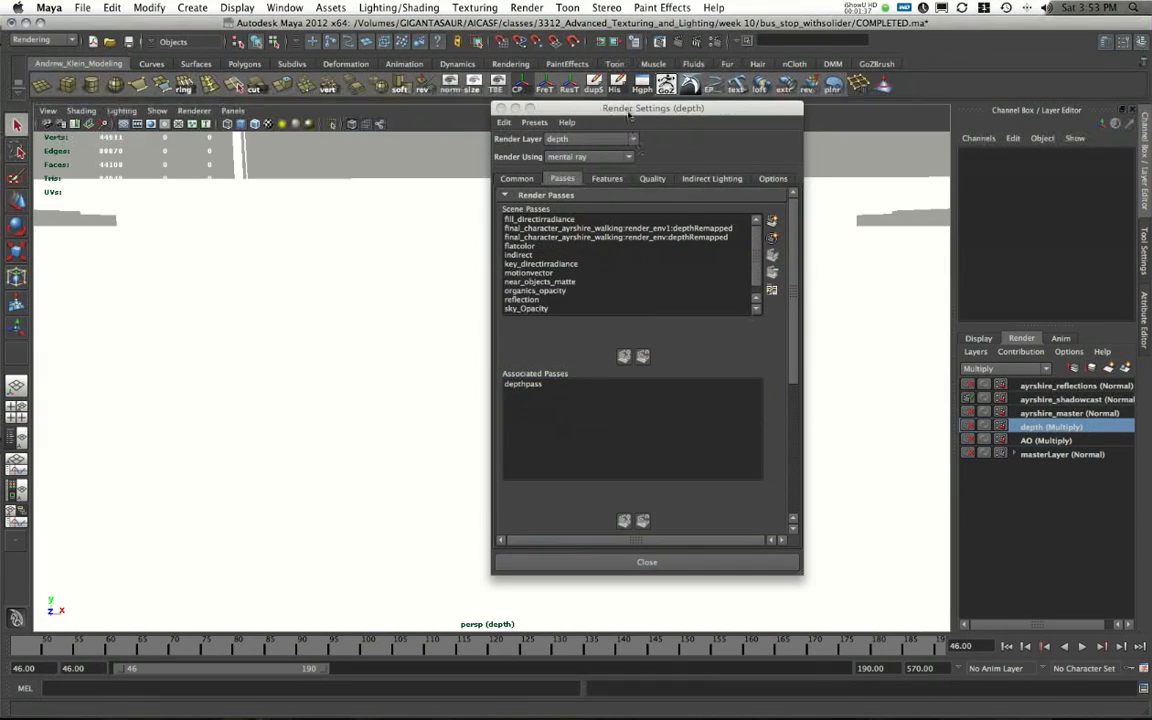
left_click_drag(630, 116, 690, 107)
left_click(600, 377)
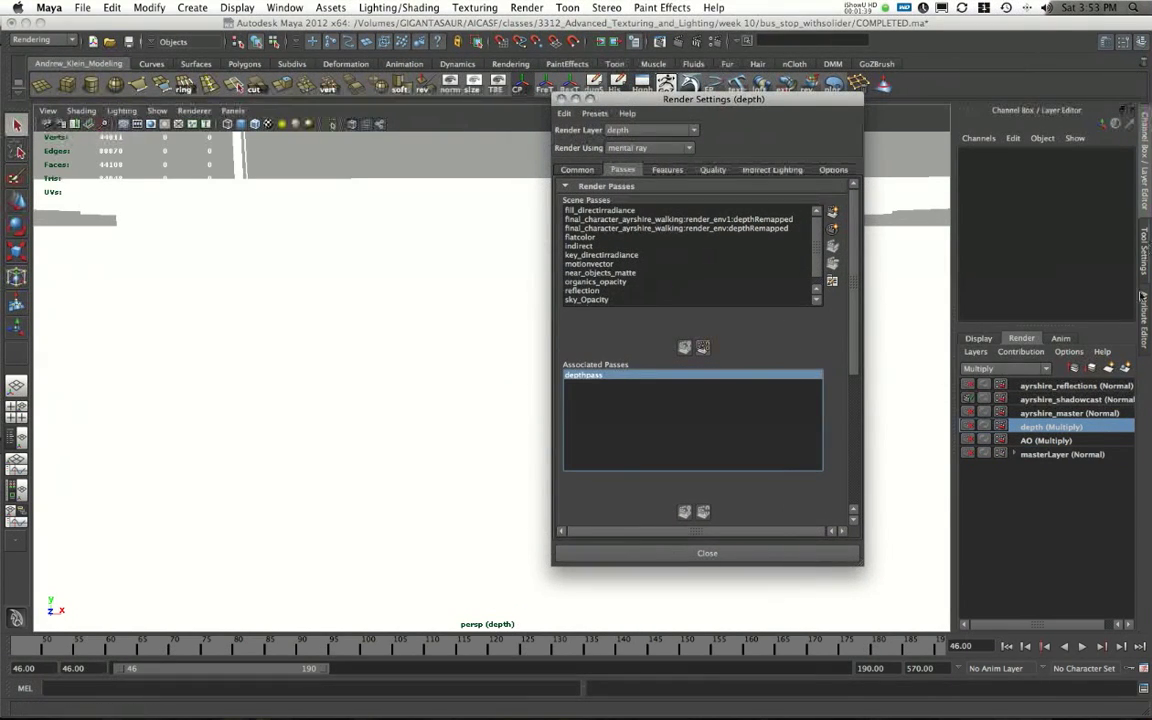
left_click(1140, 318)
left_click_drag(753, 100, 618, 103)
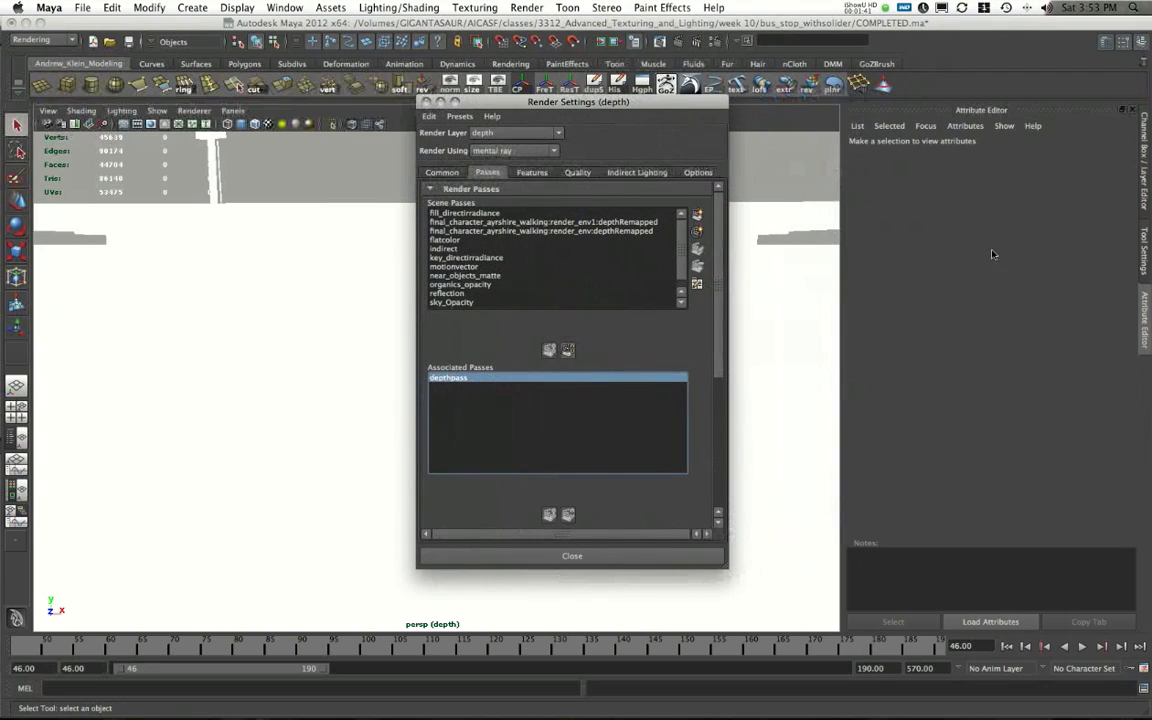
left_click(463, 379)
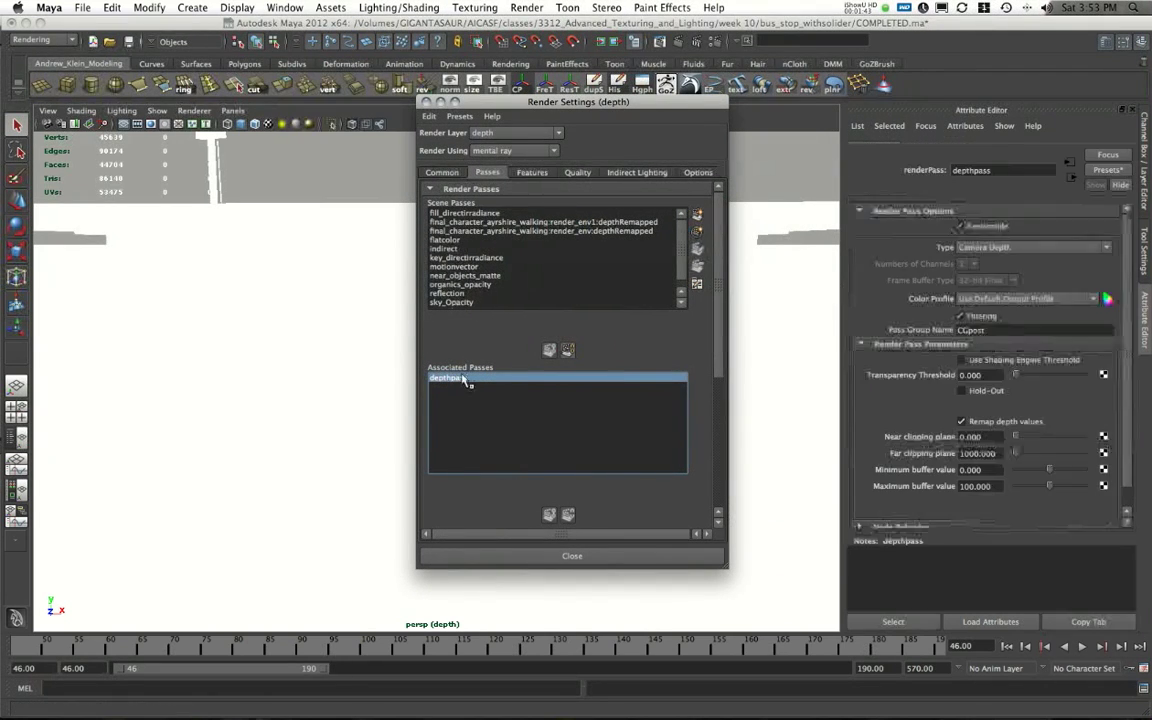
left_click_drag(1127, 363, 1130, 393)
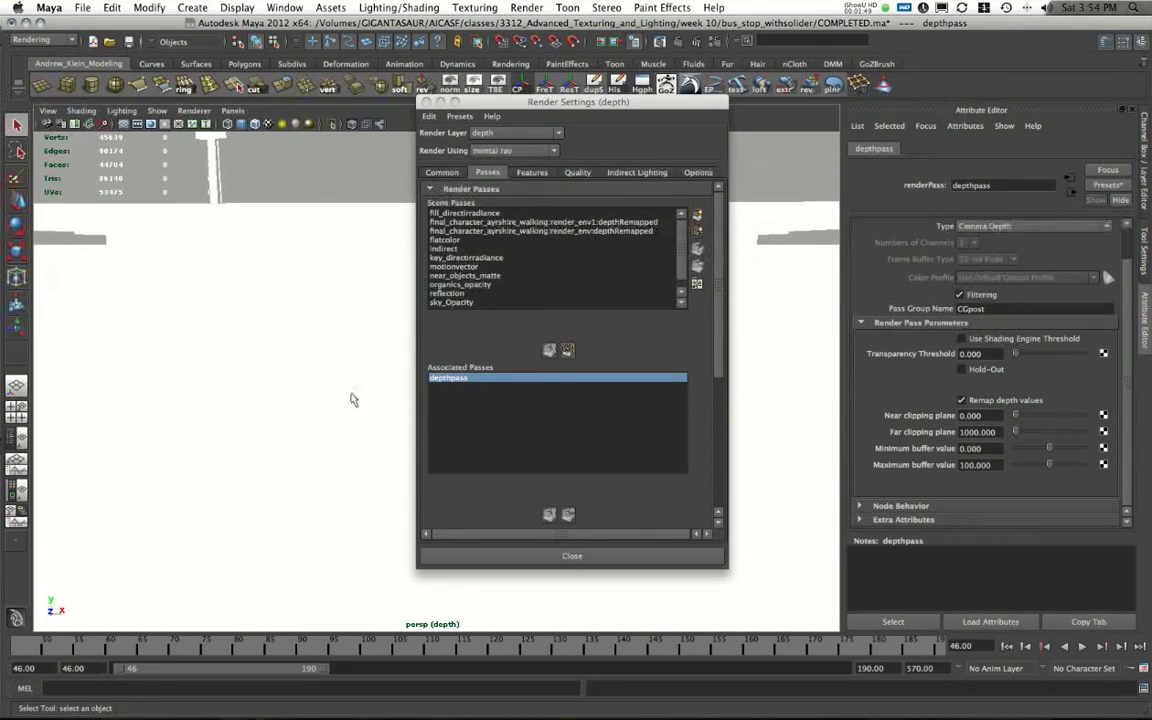
left_click(574, 560)
key("ctrl+a")
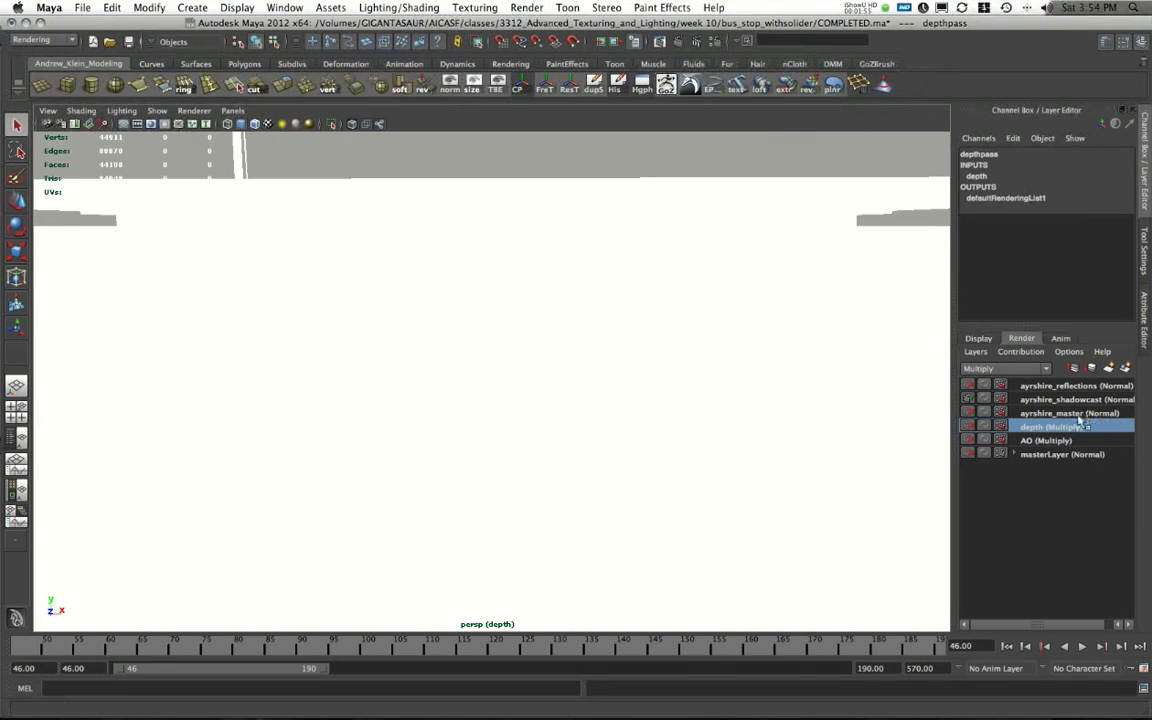
Display the ayrshire_shadowcast render layer and examine the character and surrounding shelter geometry in it
left_click(1065, 400)
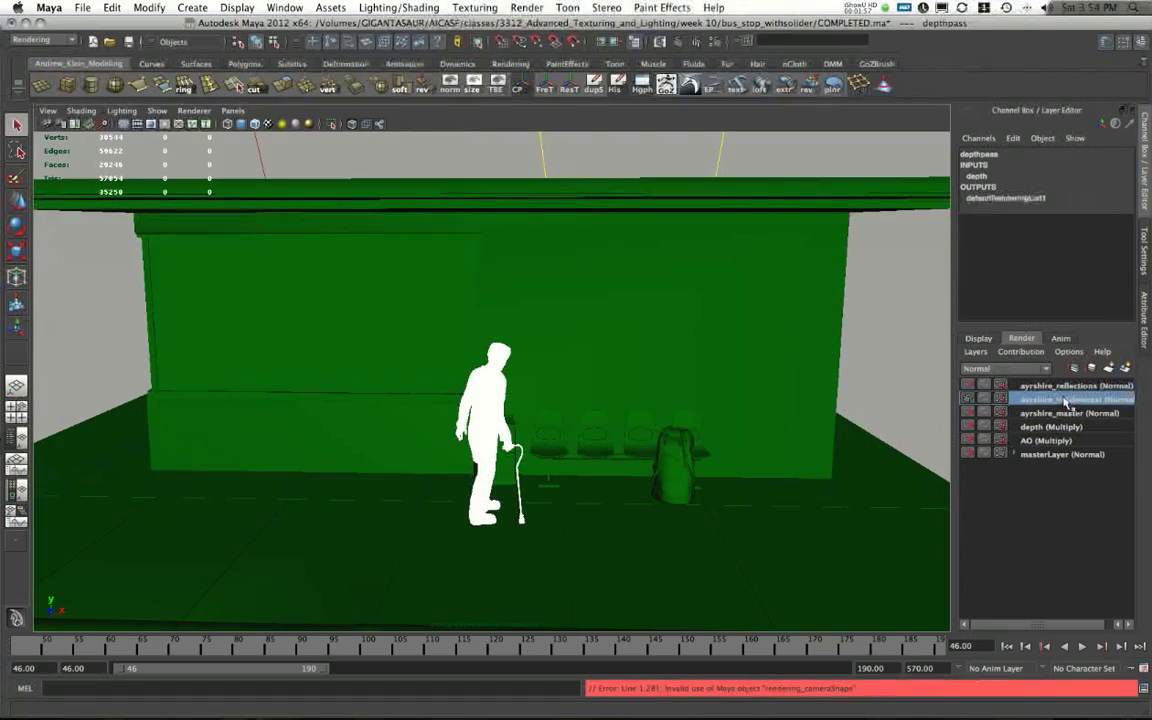
left_click_drag(546, 412, 656, 414)
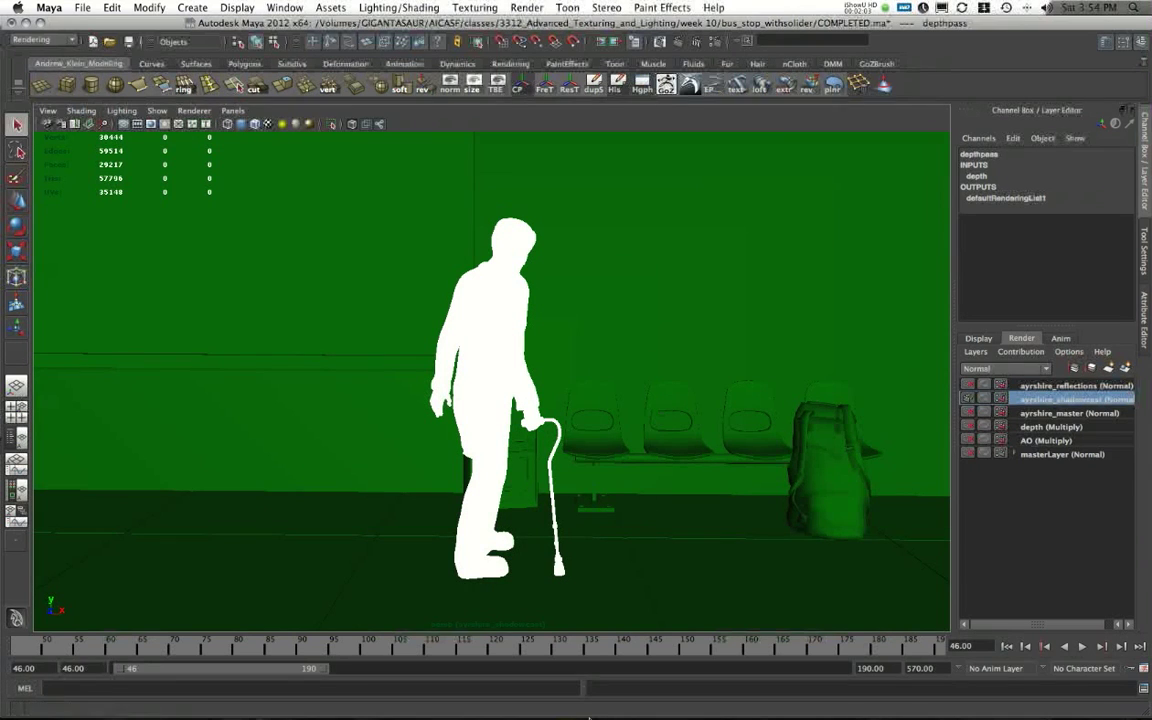
mouse_move(695, 710)
left_click(527, 330)
left_click_drag(527, 330, 583, 374)
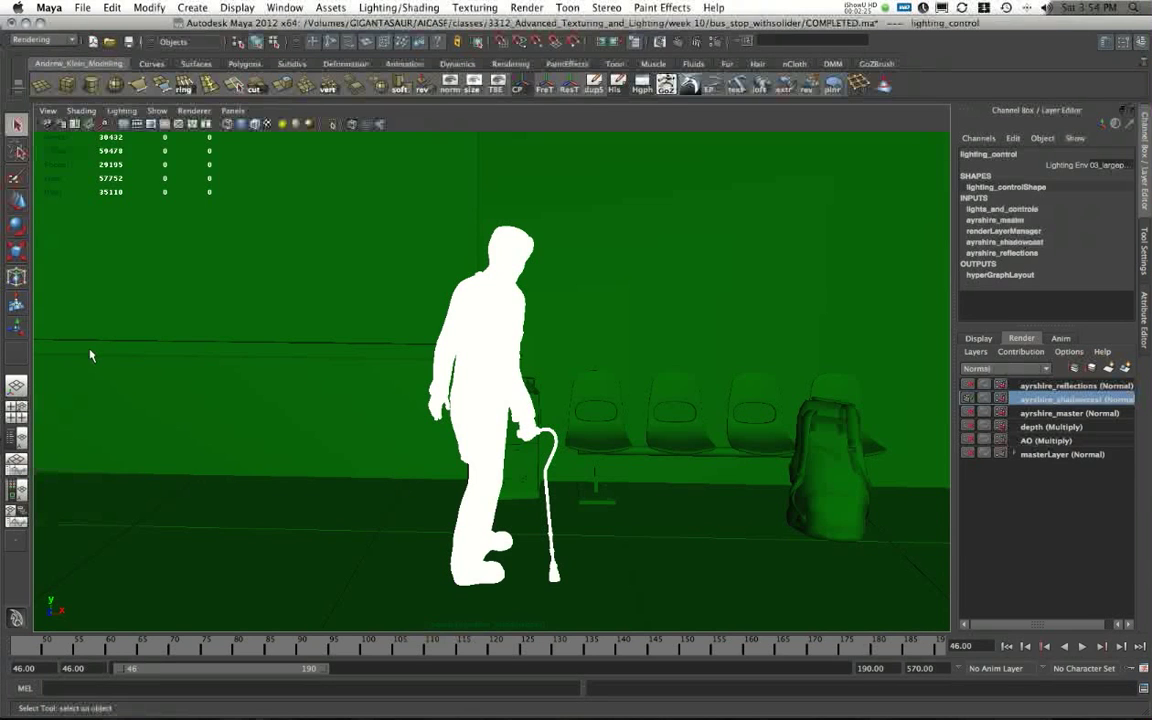
left_click_drag(409, 368, 300, 348)
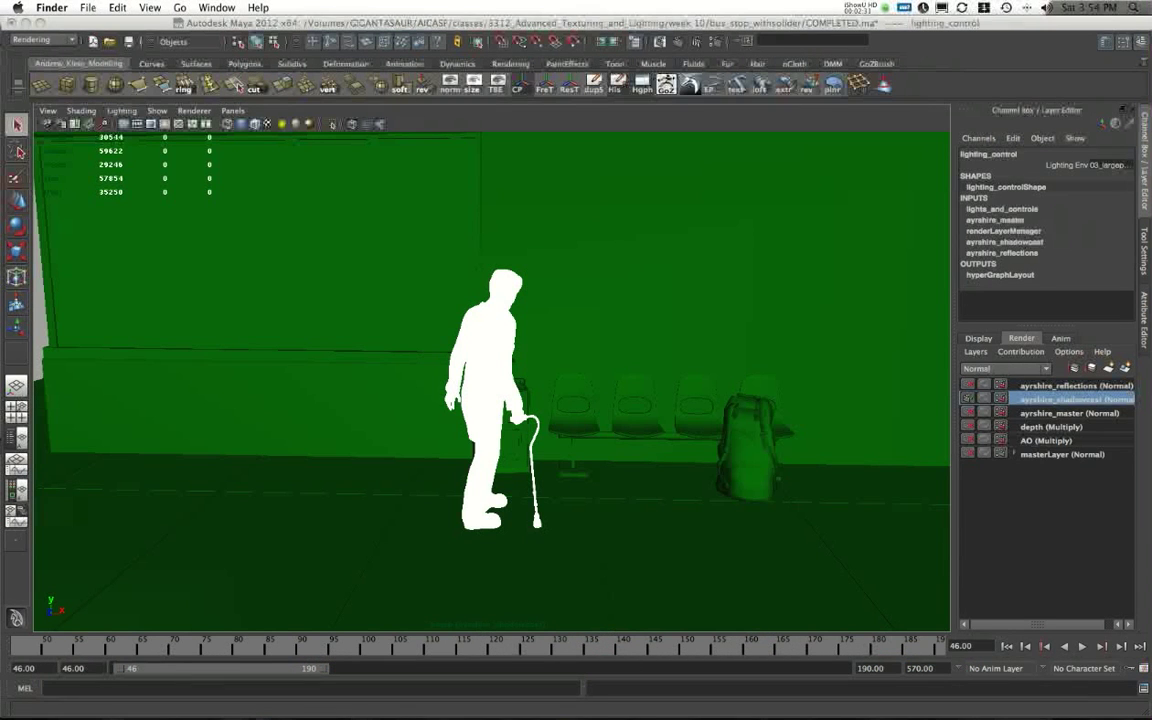
Preview the rendered ambient occlusion frame AO_MasterBeauty.046.tif from Finder and close the preview
key("space")
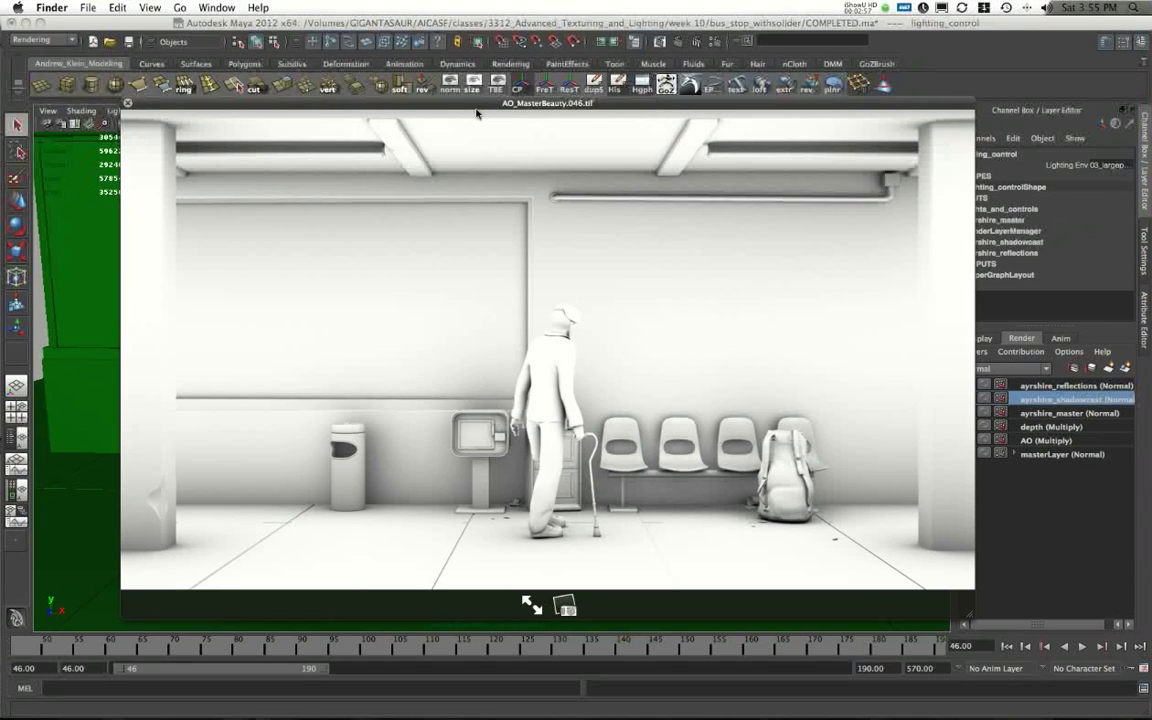
key("space")
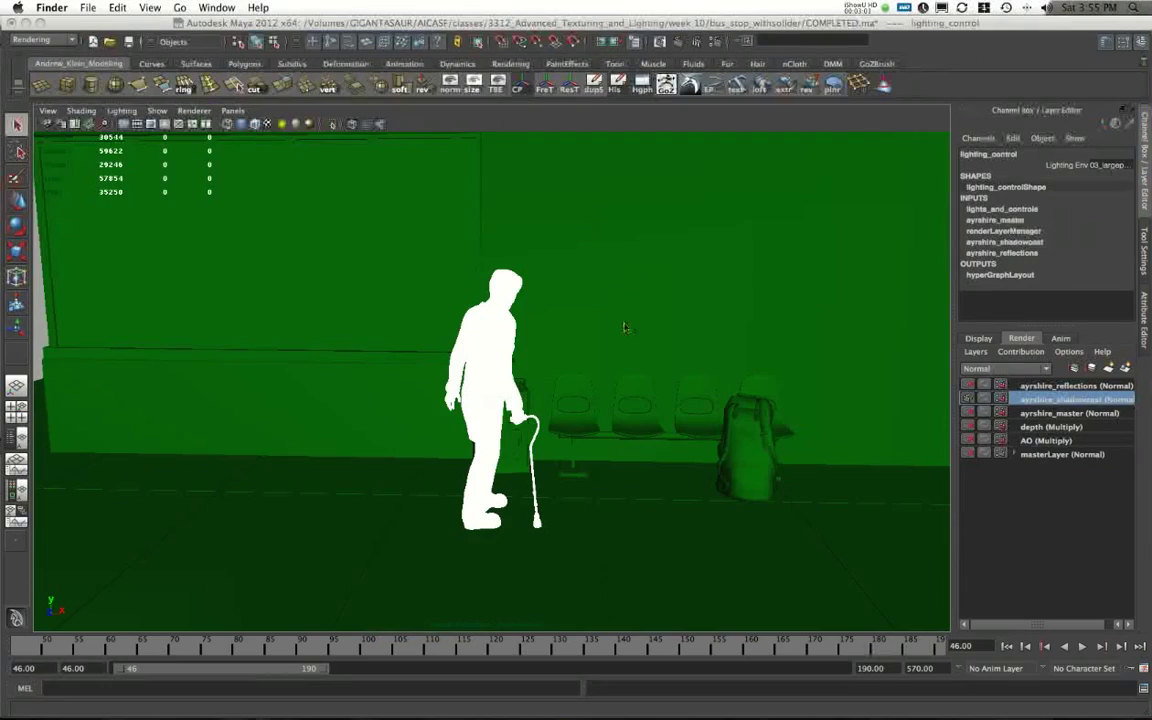
Display the ayrshire_master render layer again and inspect the character's feet and cane where they meet the floor
left_click_drag(625, 327, 585, 338, "alt")
left_click(1068, 412)
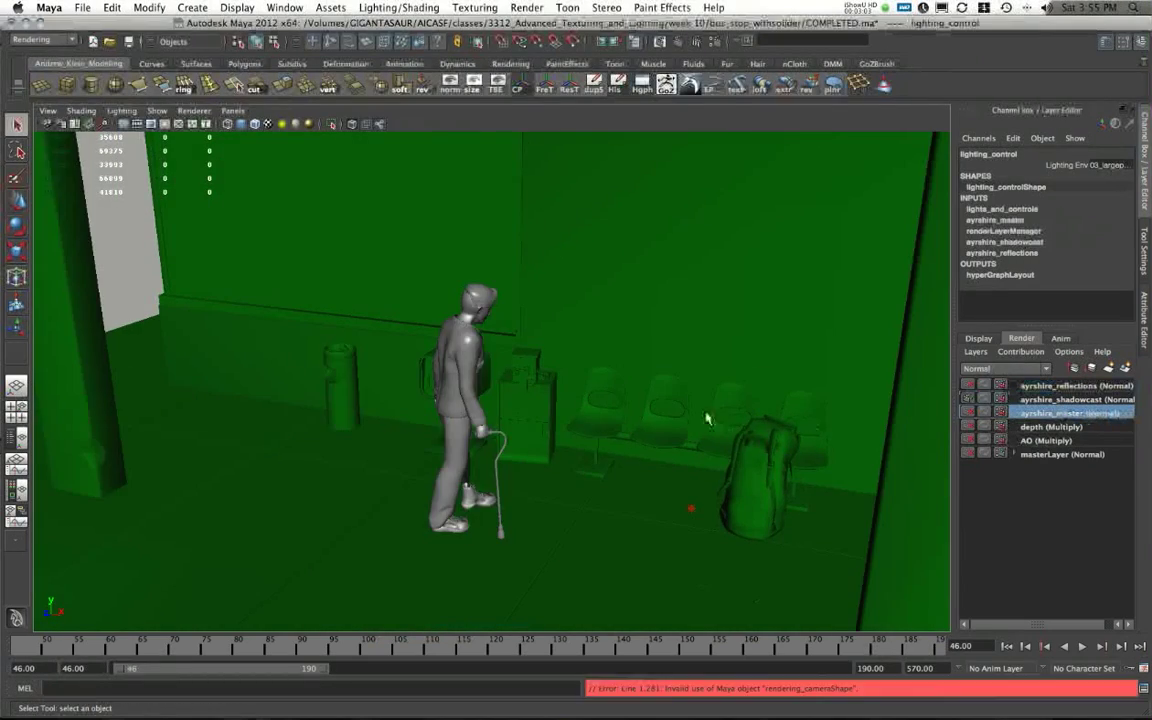
mouse_move(707, 411)
left_mouse_down("alt")
mouse_move(625, 392)
mouse_move(686, 399)
mouse_move(535, 390)
mouse_move(446, 440)
left_mouse_up("alt")
left_click_drag(560, 463, 499, 380, "alt")
left_click_drag(661, 432, 661, 382, "alt")
Inspect the ayrshire_shadowcast layer up close, and display the ayrshire_reflections layer with its window reflection surfaces
left_click(1070, 399)
scroll(759, 424, "up", 5)
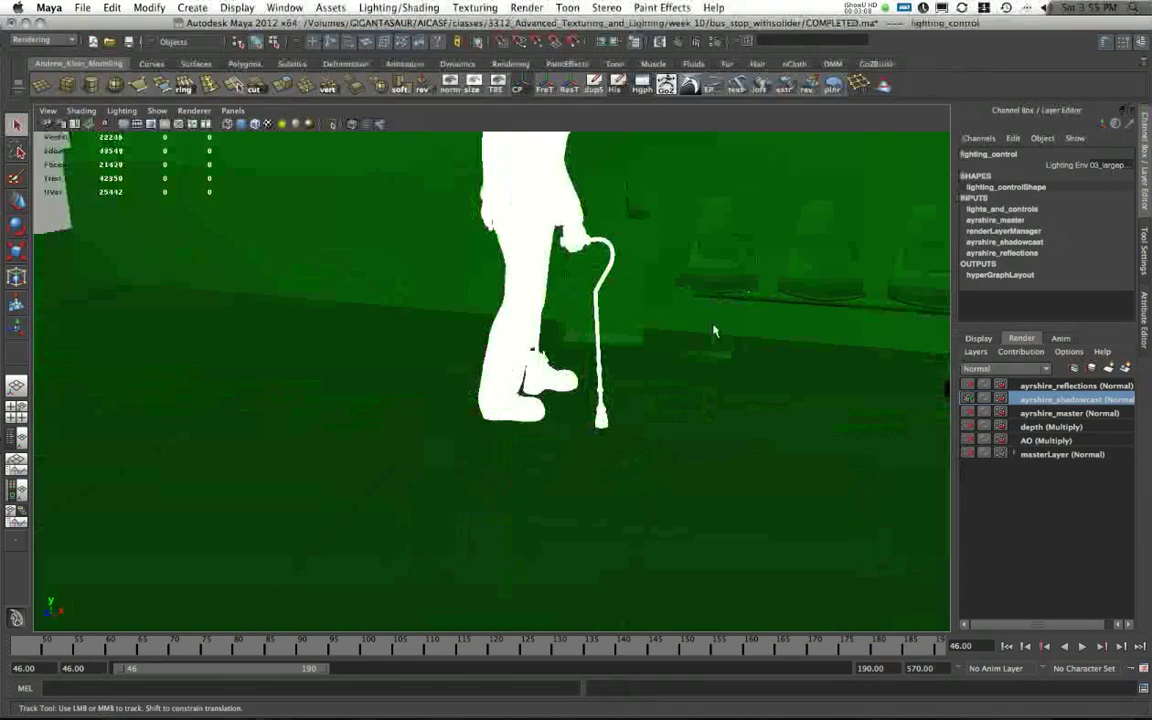
left_click(1037, 387)
left_click_drag(610, 275, 465, 357, "alt")
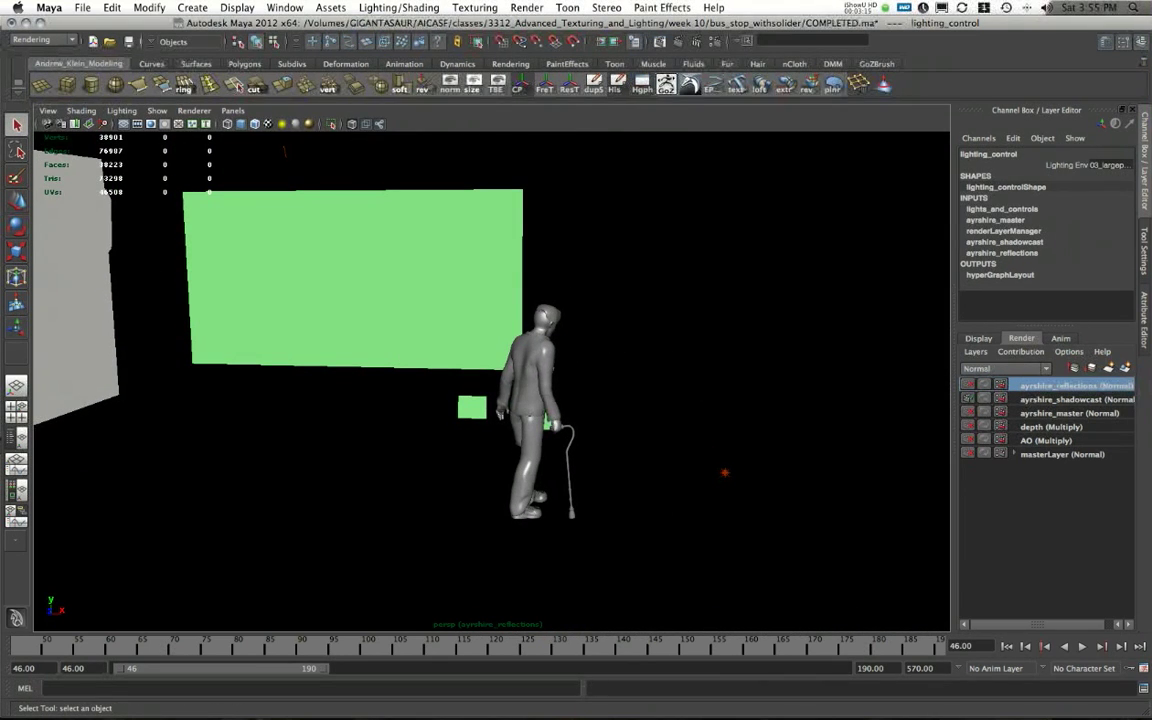
Switch to Finder and preview the rendered character frame ayrshire_master_MasterBeauty.046.tif, closing it when done
key("super+Tab")
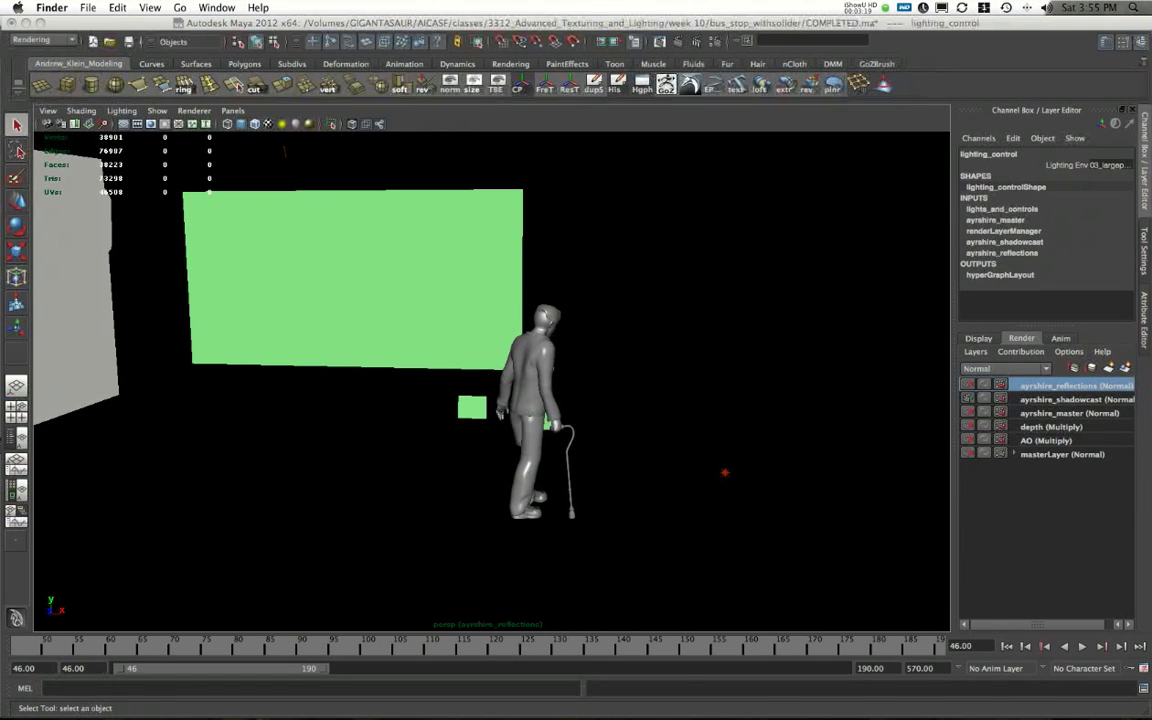
key("space")
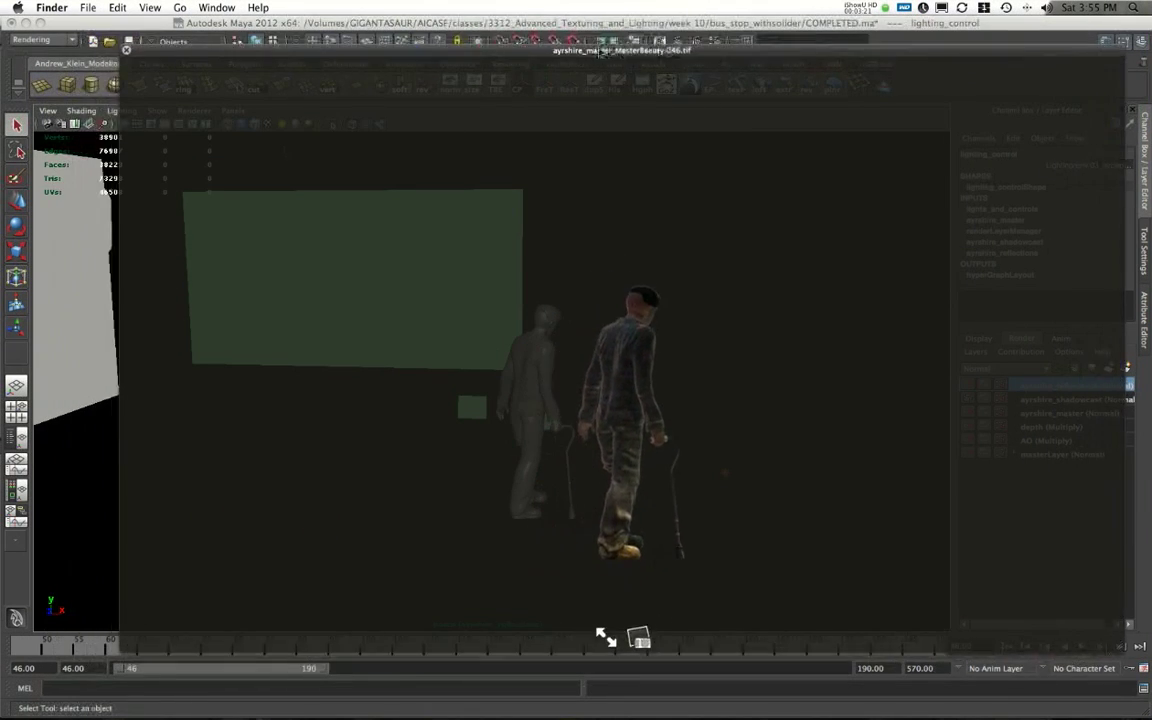
left_click_drag(541, 45, 558, 66)
key("space")
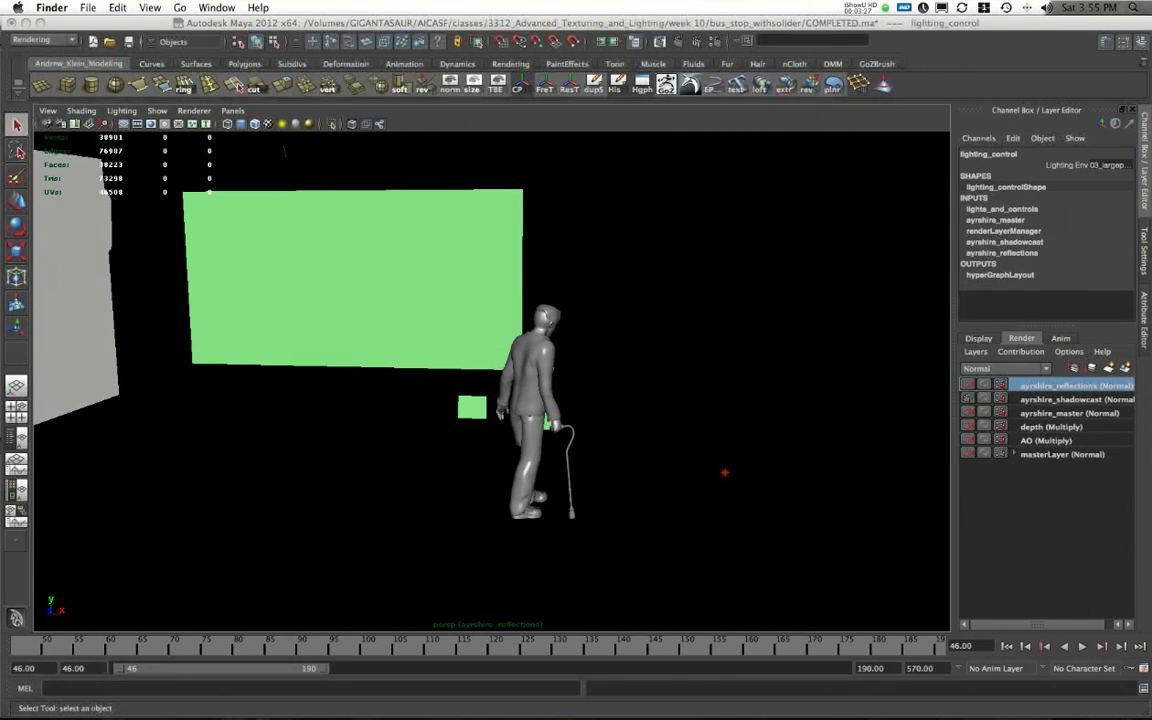
Preview the rendered frames ayrshire_reflections_MasterBeauty.046.tif and ayrshire_shadowcast_MasterBeauty.046.tif
key("space")
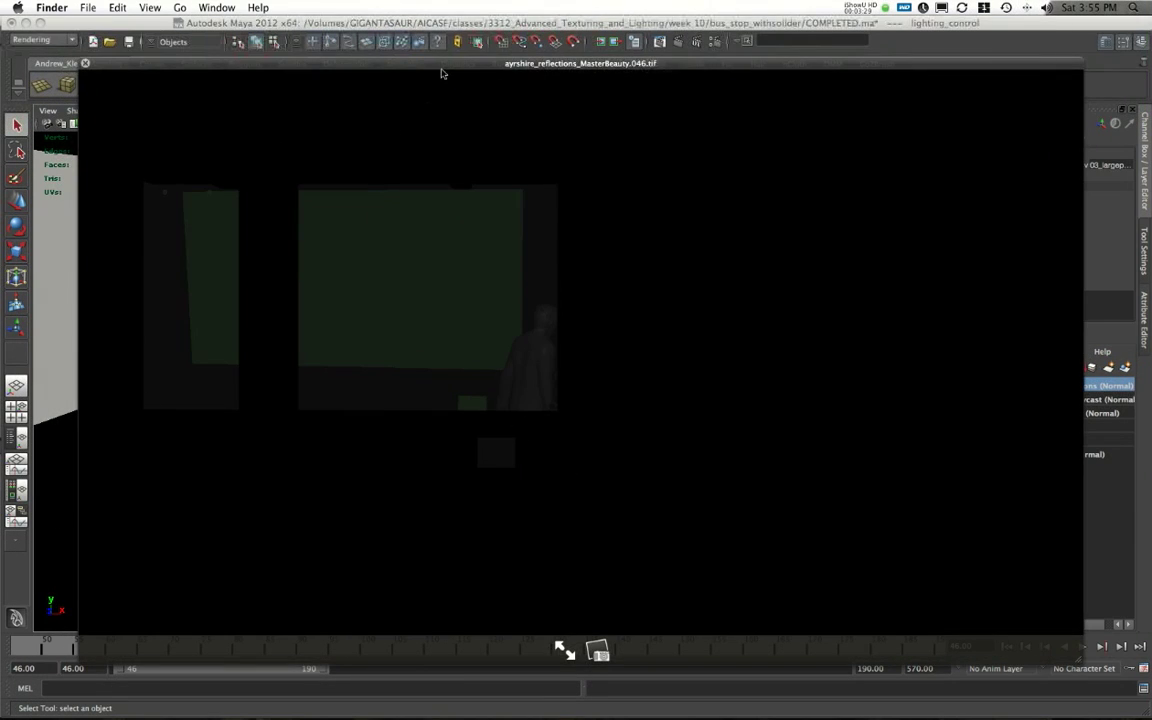
left_click_drag(441, 73, 368, 26)
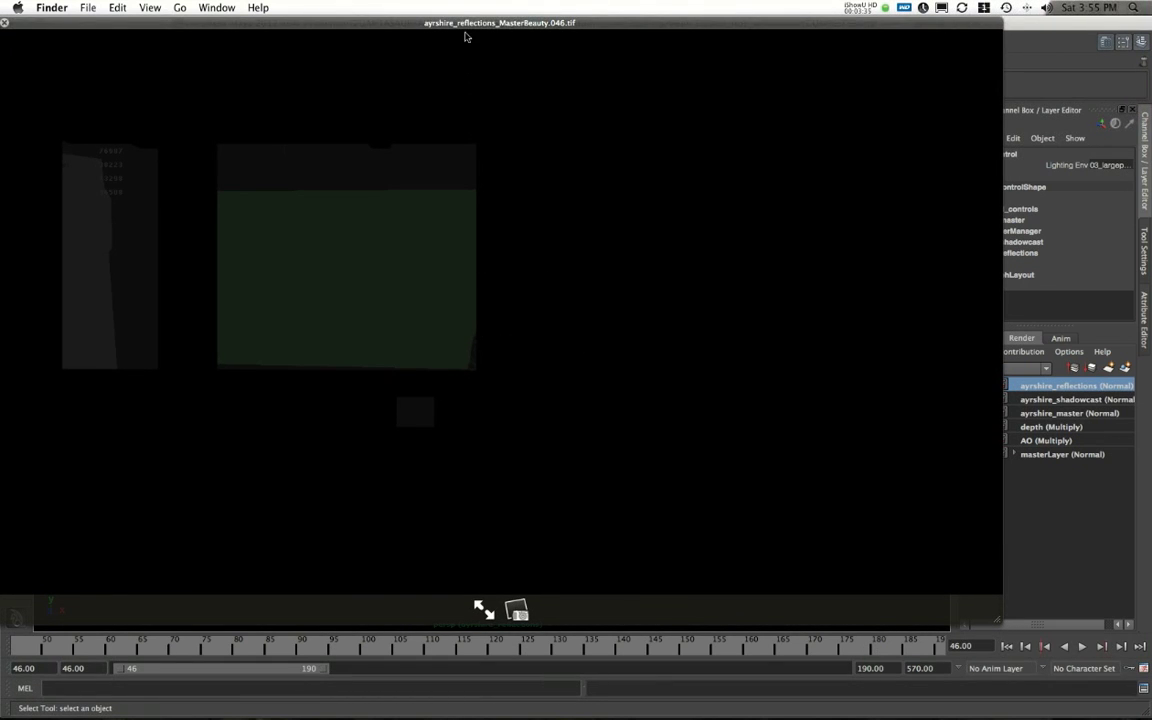
key("space")
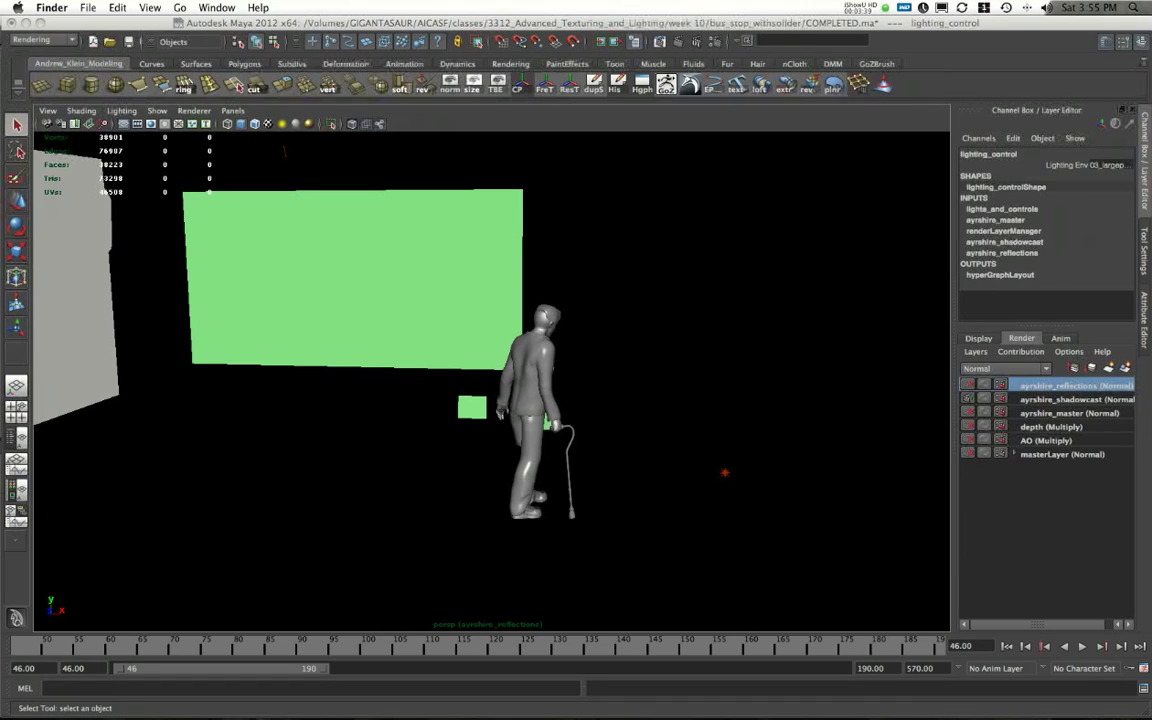
key("space")
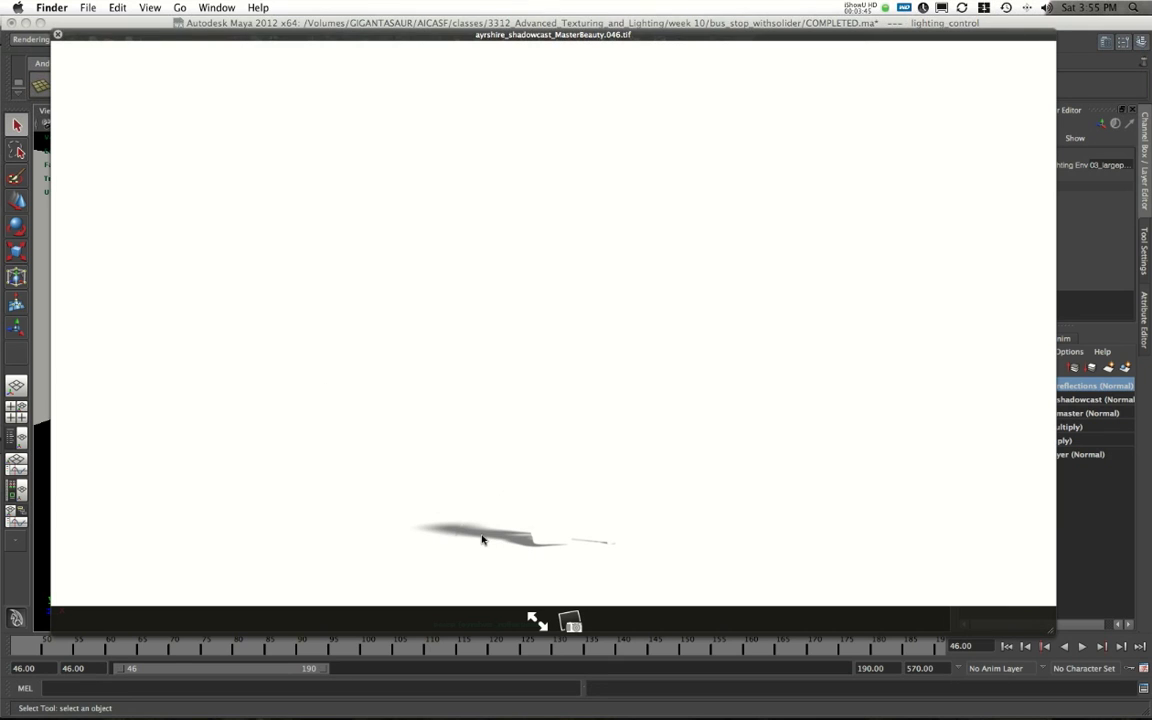
Close the shadowcast frame preview and display the masterLayer render layer in Maya
key("space")
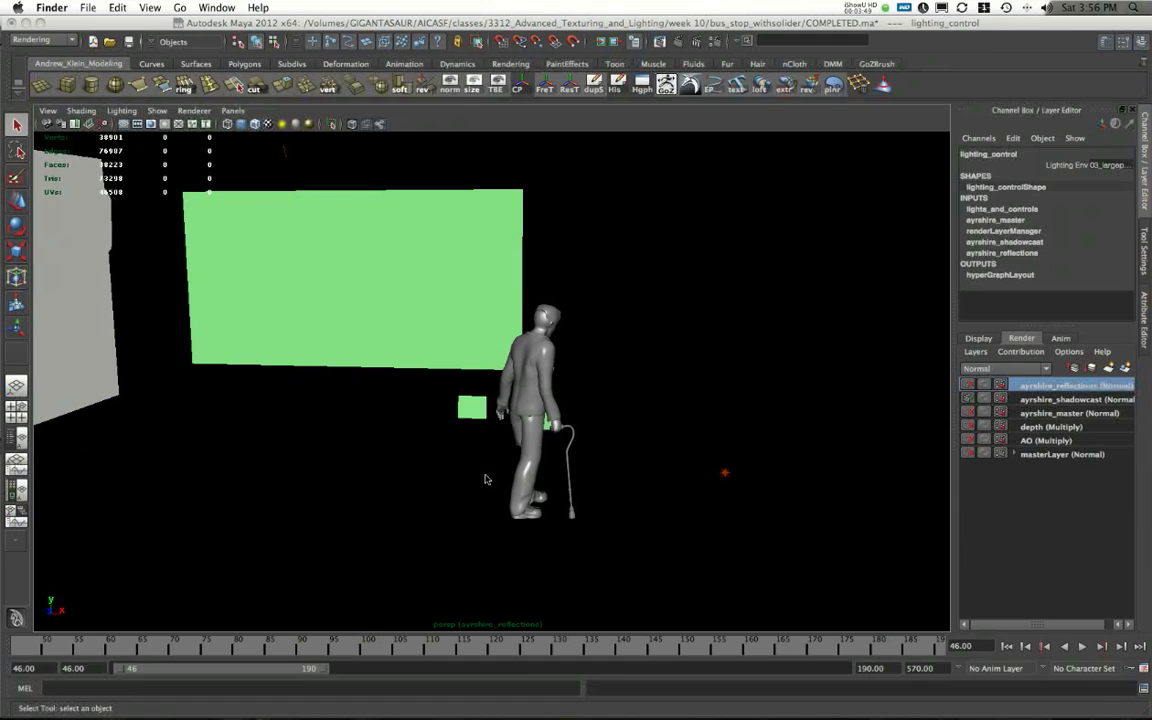
left_click_drag(463, 468, 474, 446)
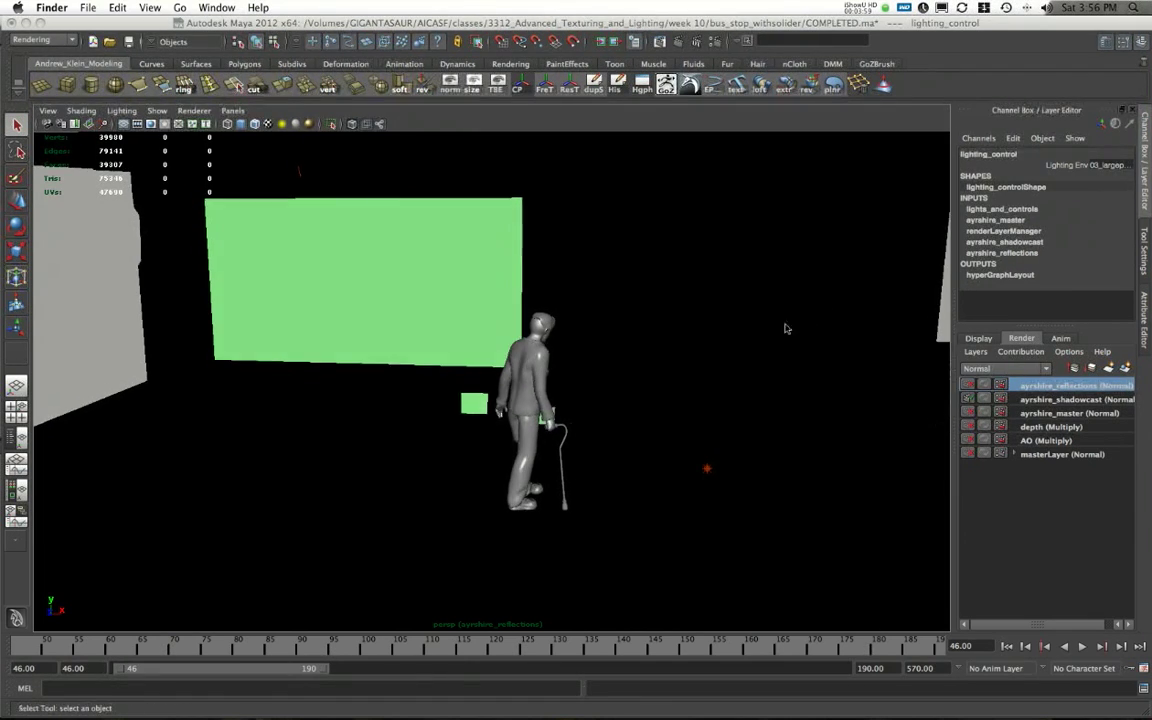
left_click(1062, 454)
Review masterLayer's render settings, covering its passes, file name prefix, frame range and renderable camera, and close them
left_click(660, 41)
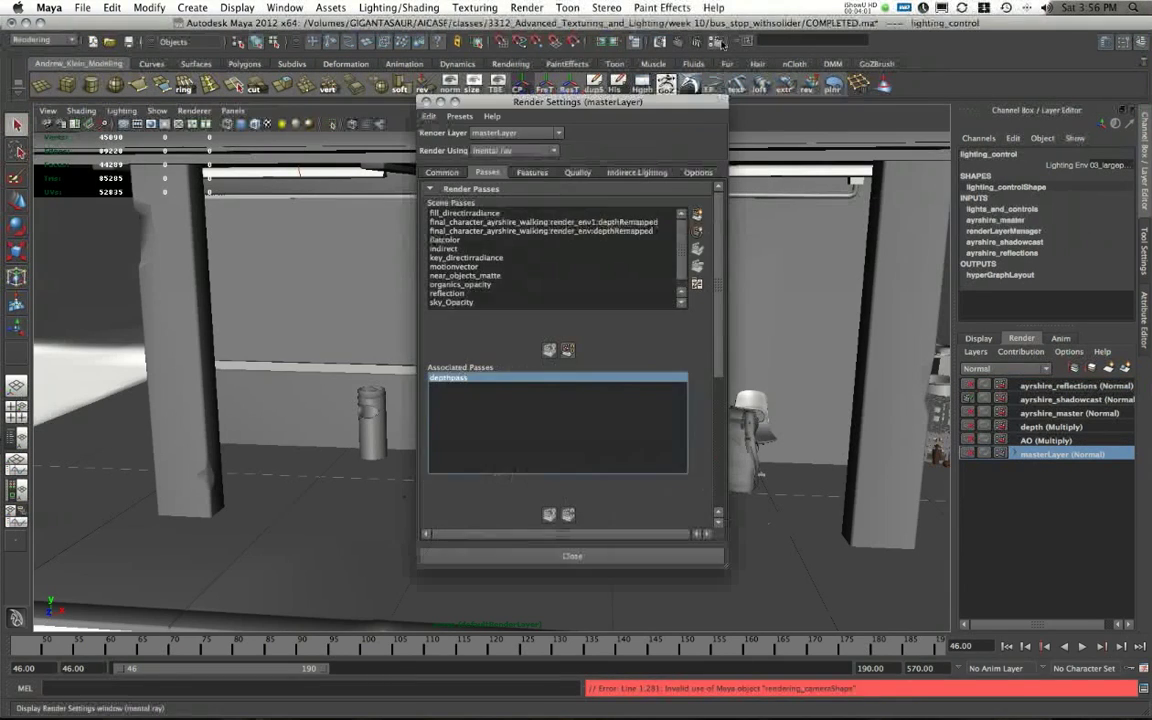
left_click(468, 180)
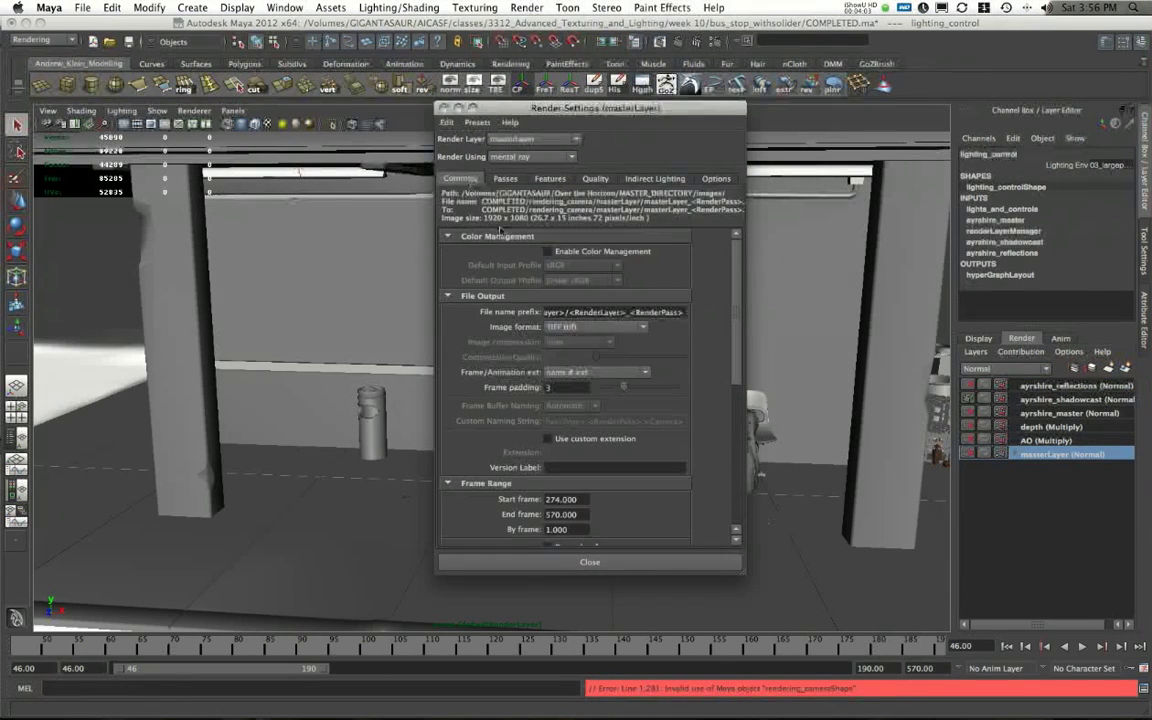
left_click_drag(594, 313, 701, 321)
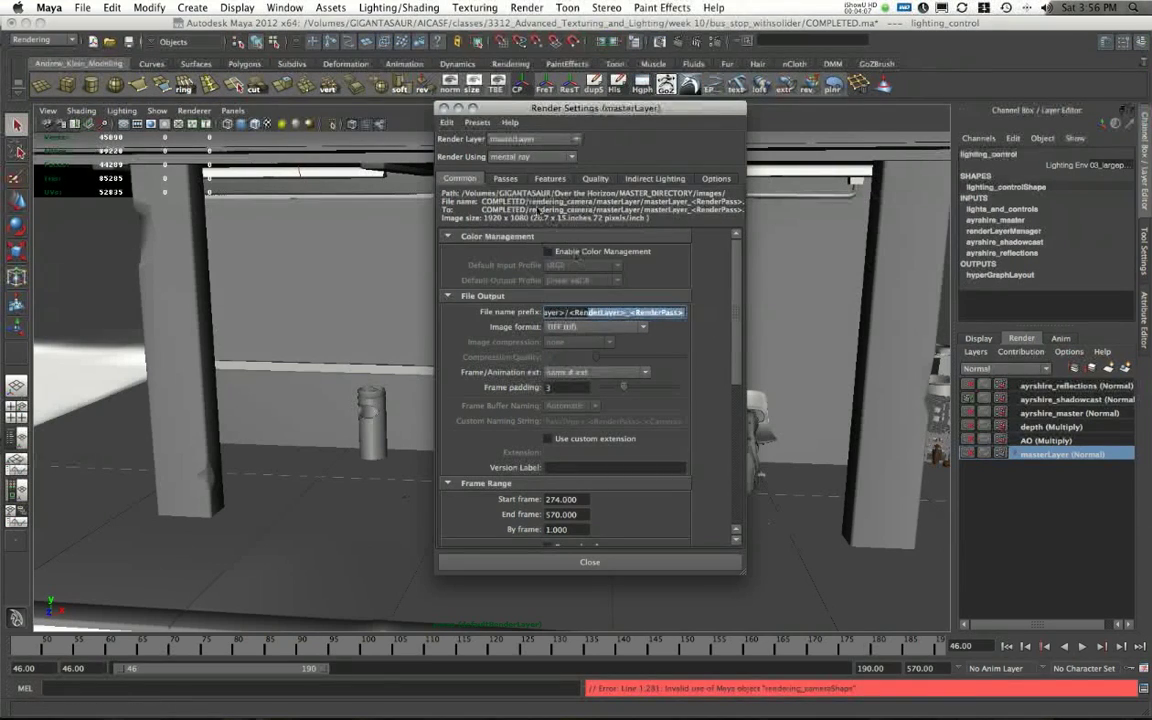
left_click(505, 178)
left_click(460, 178)
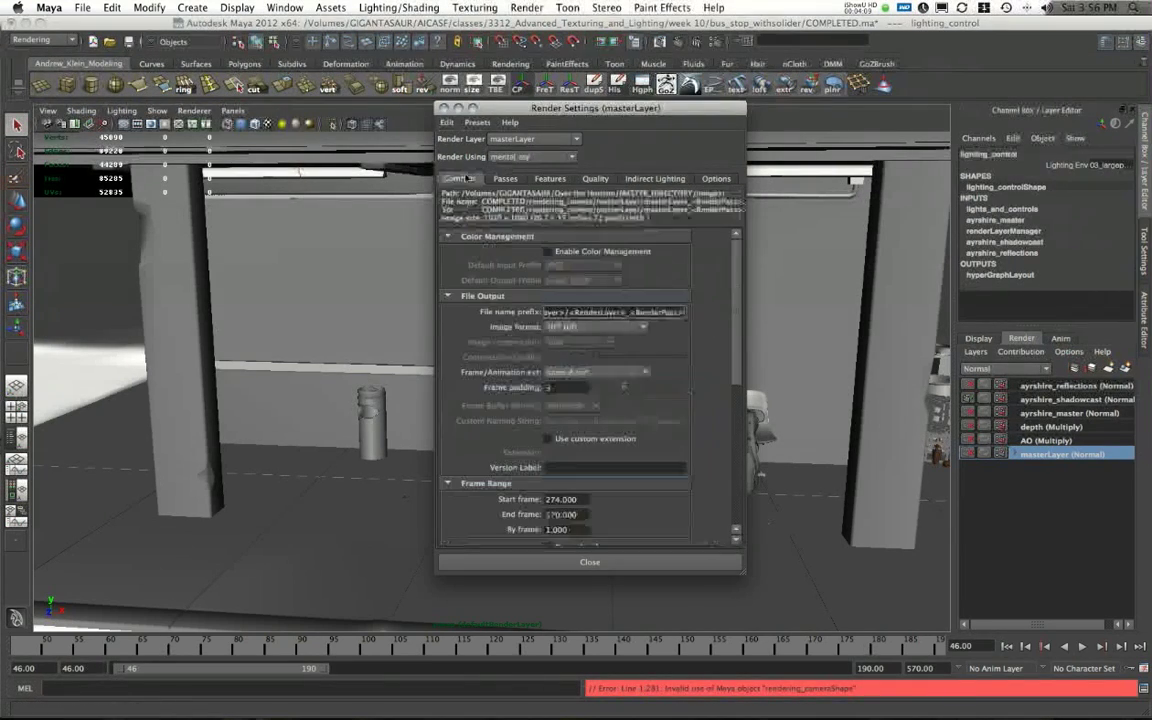
scroll(560, 415, "down", 5)
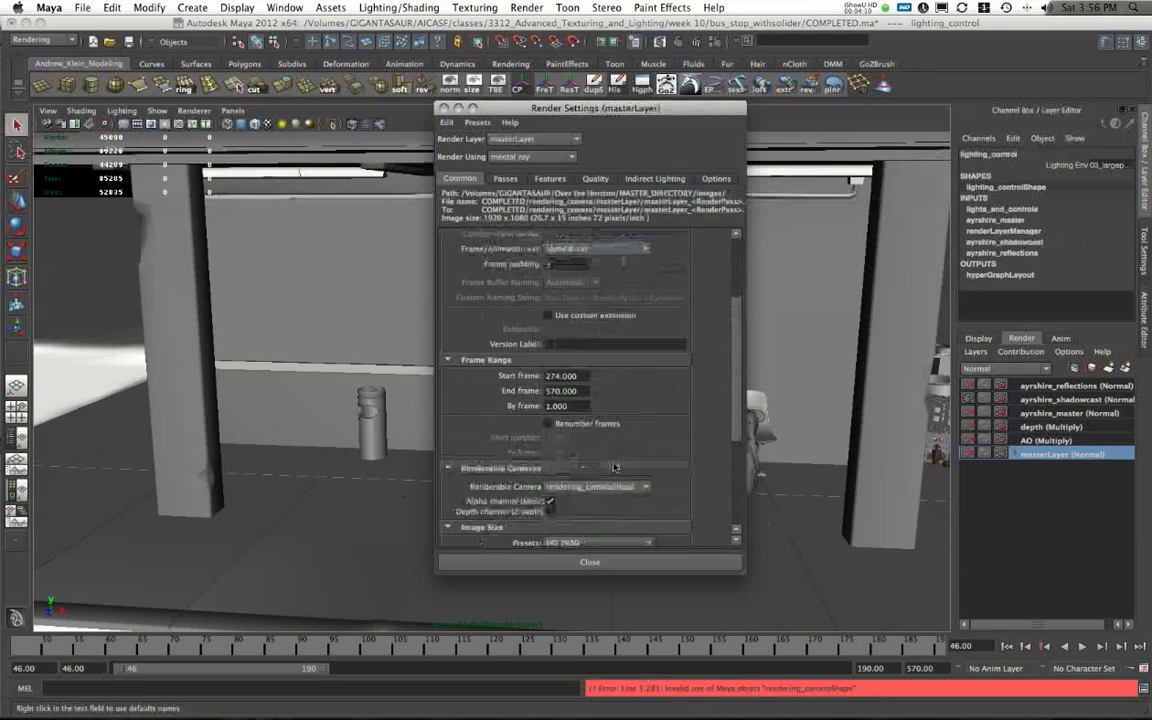
left_click(599, 563)
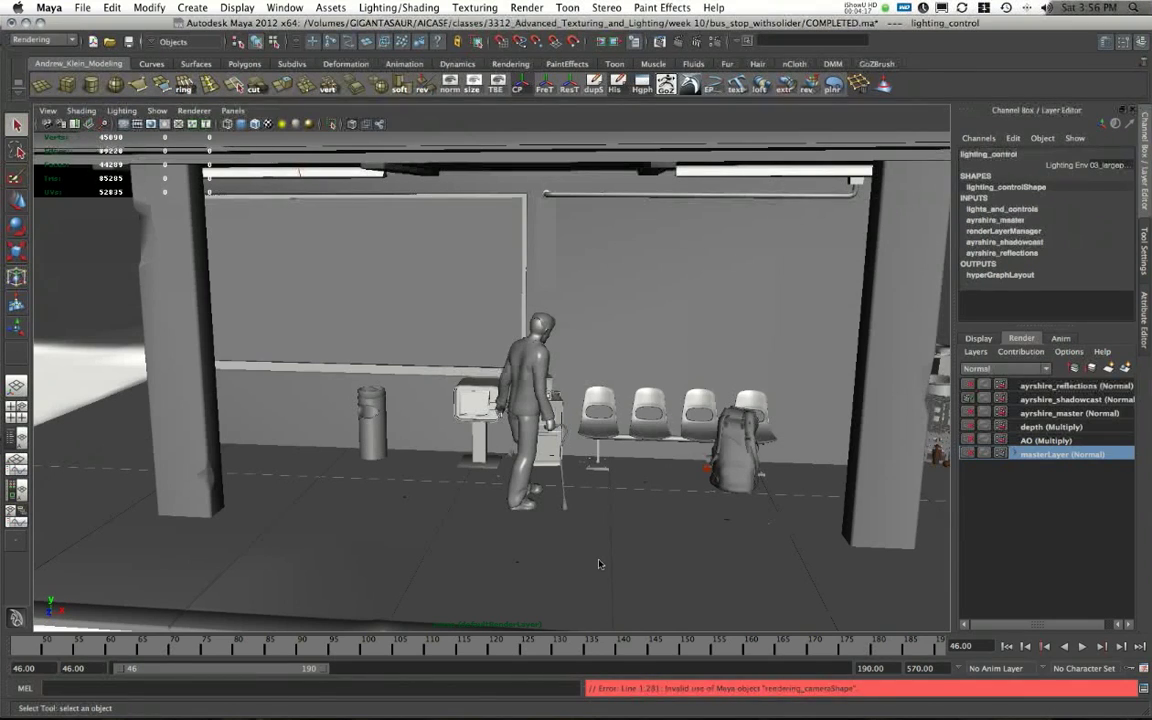
Switch to After Effects and view the foreground_addition composition
mouse_move(697, 715)
left_click(709, 690)
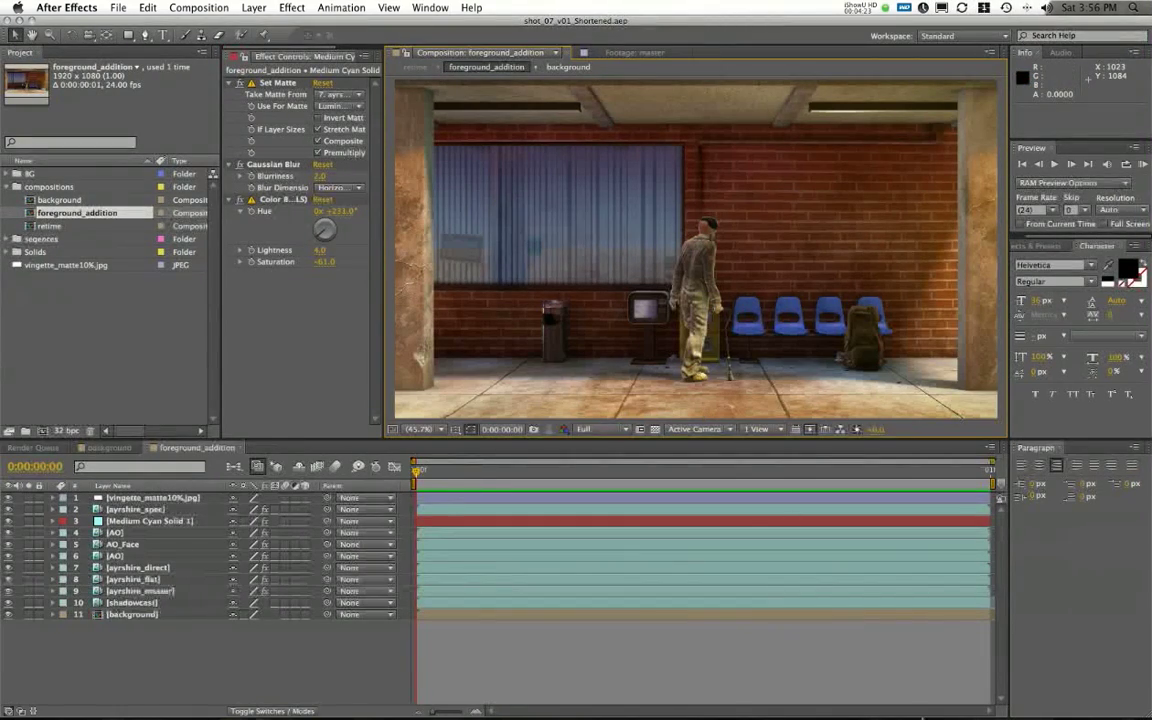
left_click(913, 707)
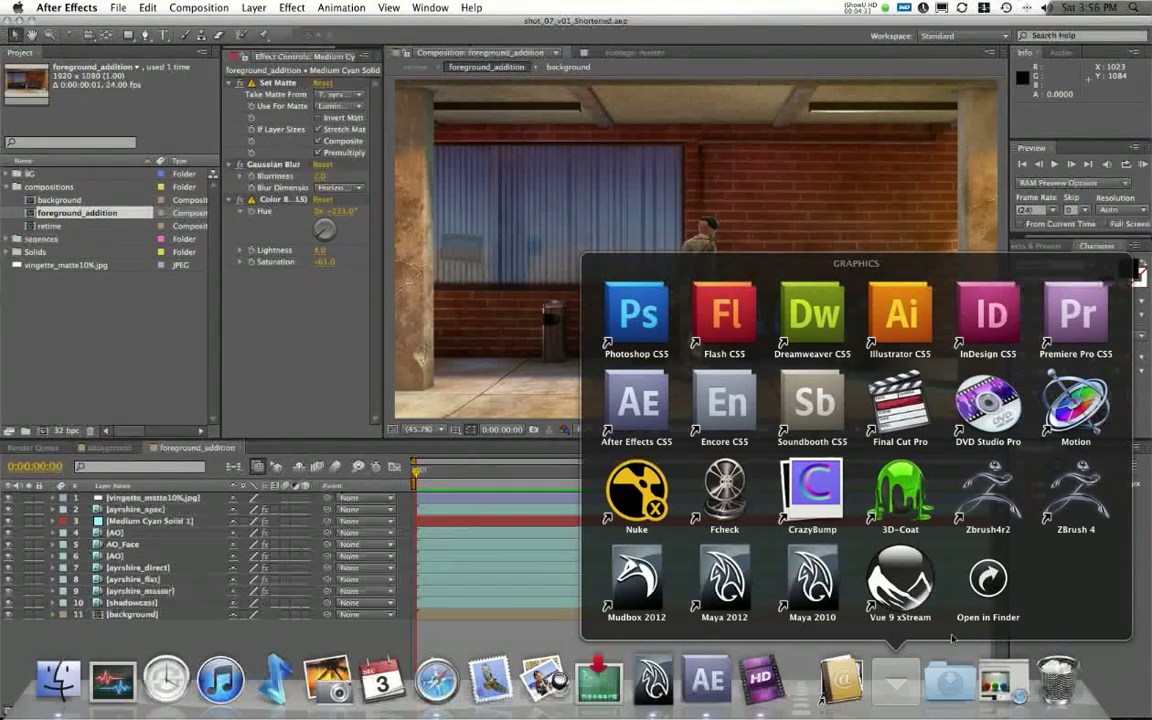
key("Escape")
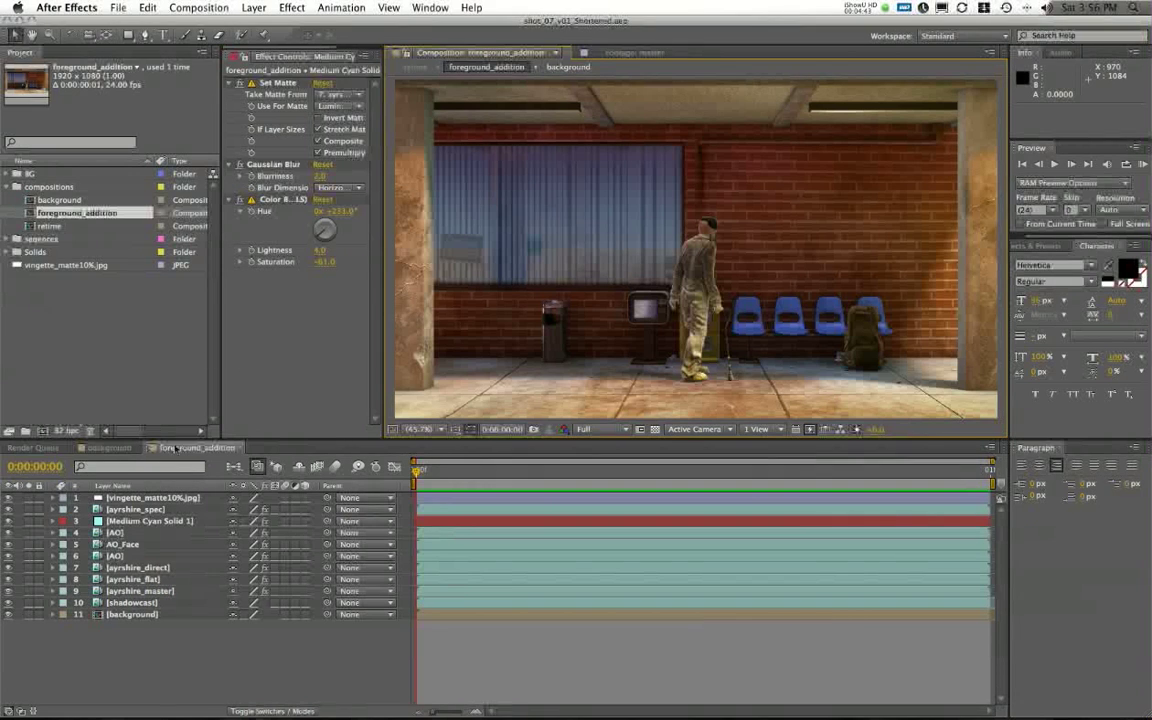
Preview the BG folder's footage passes dir_key, flat, ind, master, refl and spec, and collapse the folder
left_click(65, 280)
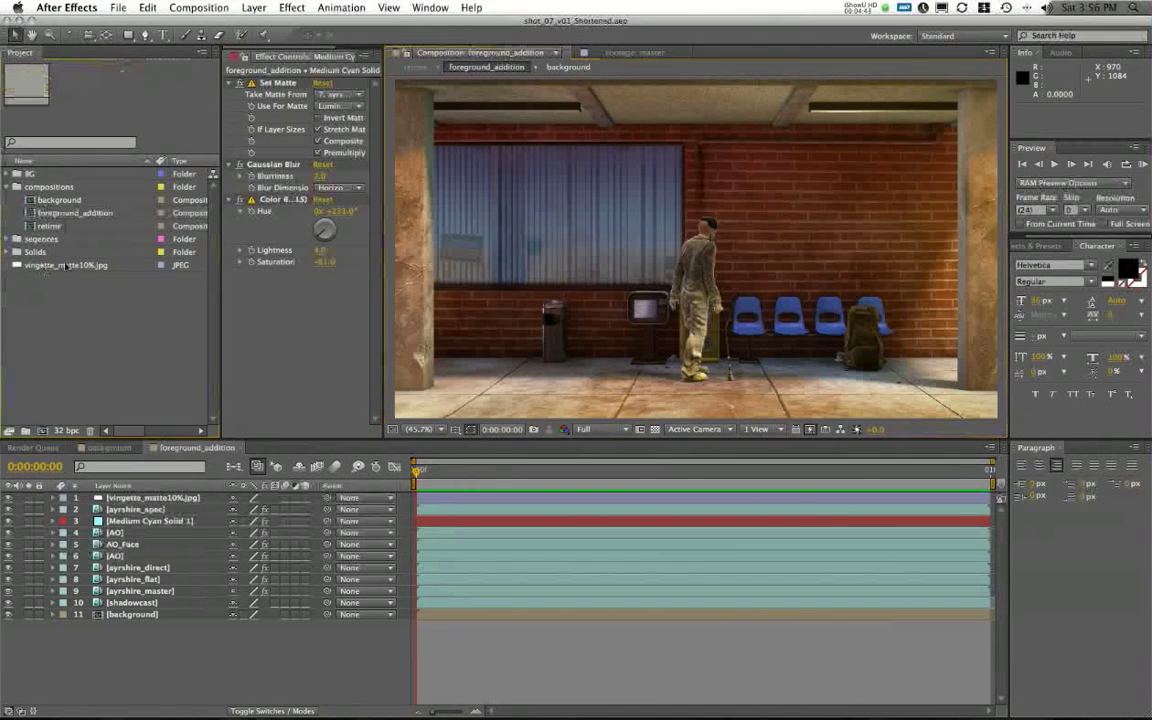
left_click(7, 187)
left_click(6, 173)
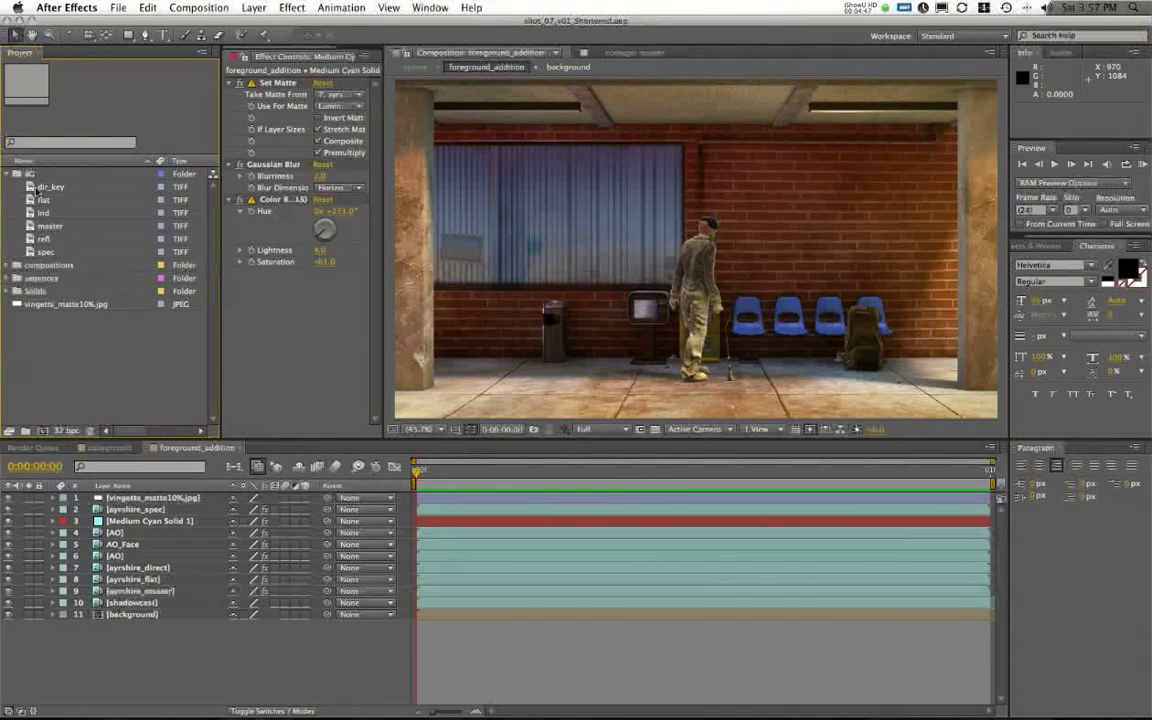
left_click(52, 188)
double_click(45, 188)
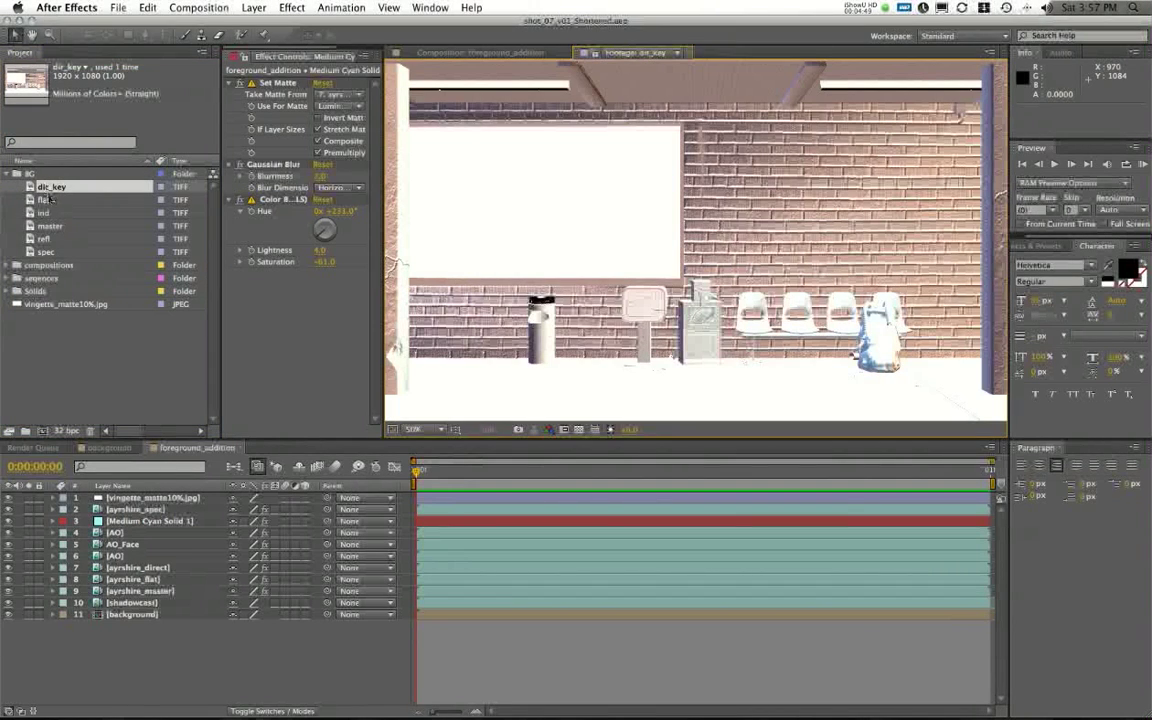
double_click(43, 199)
left_click(43, 213)
double_click(43, 213)
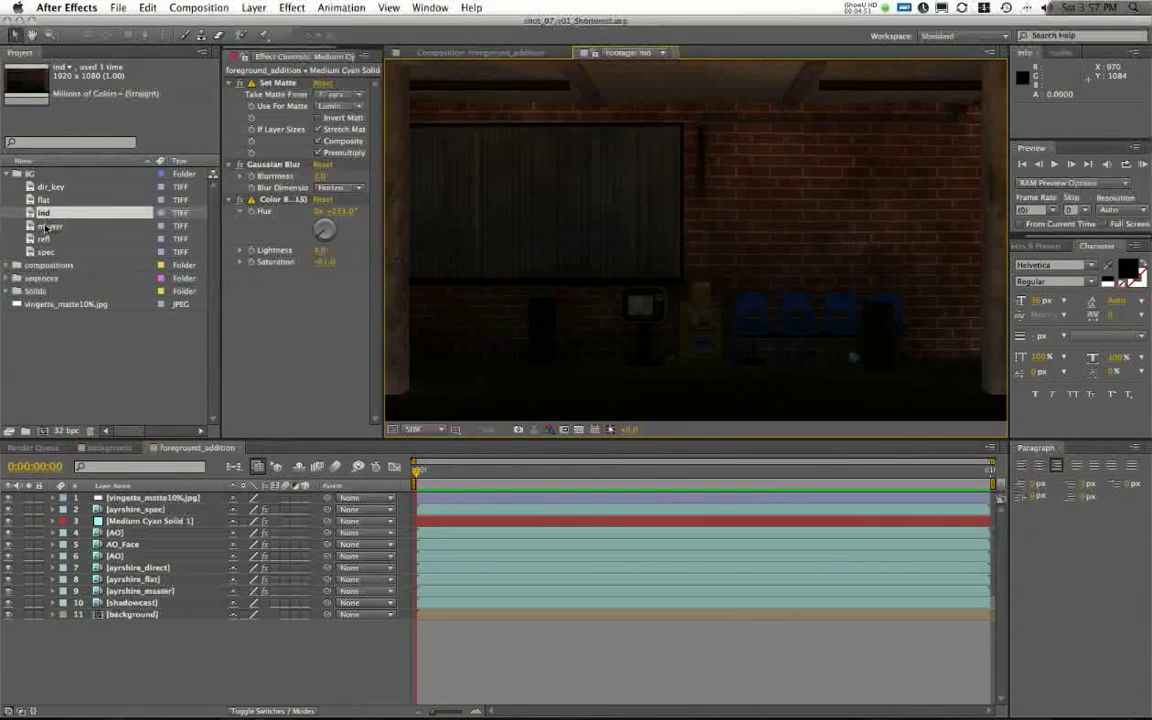
double_click(46, 225)
double_click(44, 238)
double_click(46, 251)
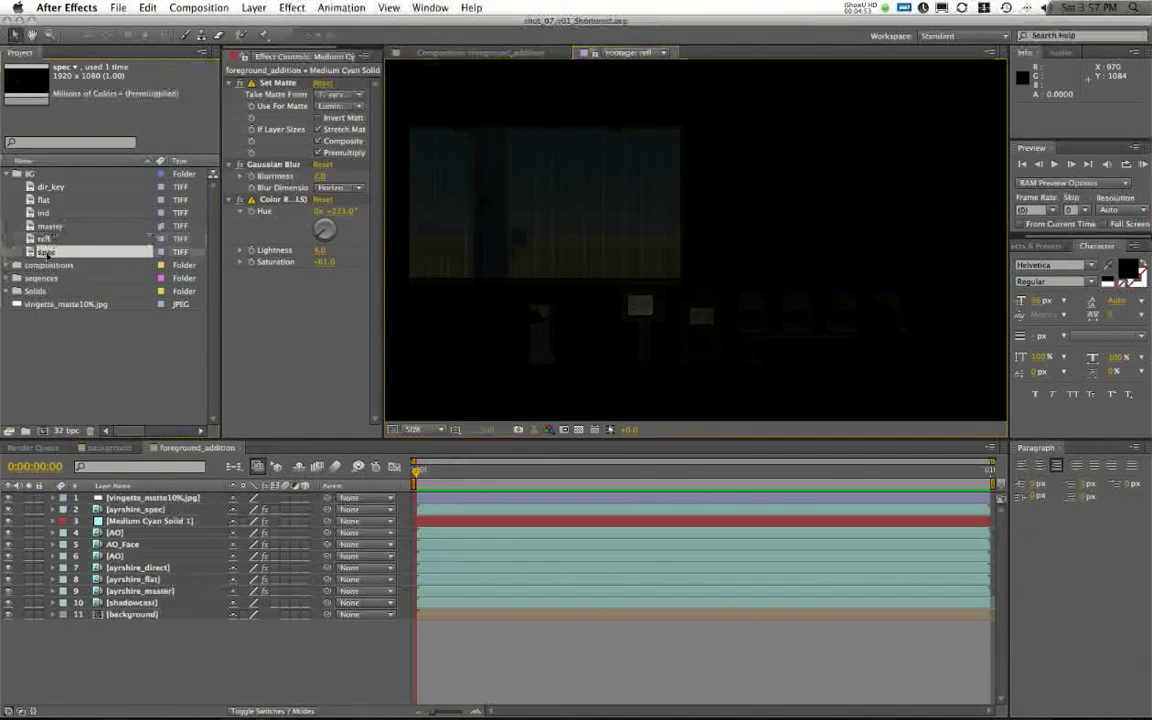
left_click(13, 175)
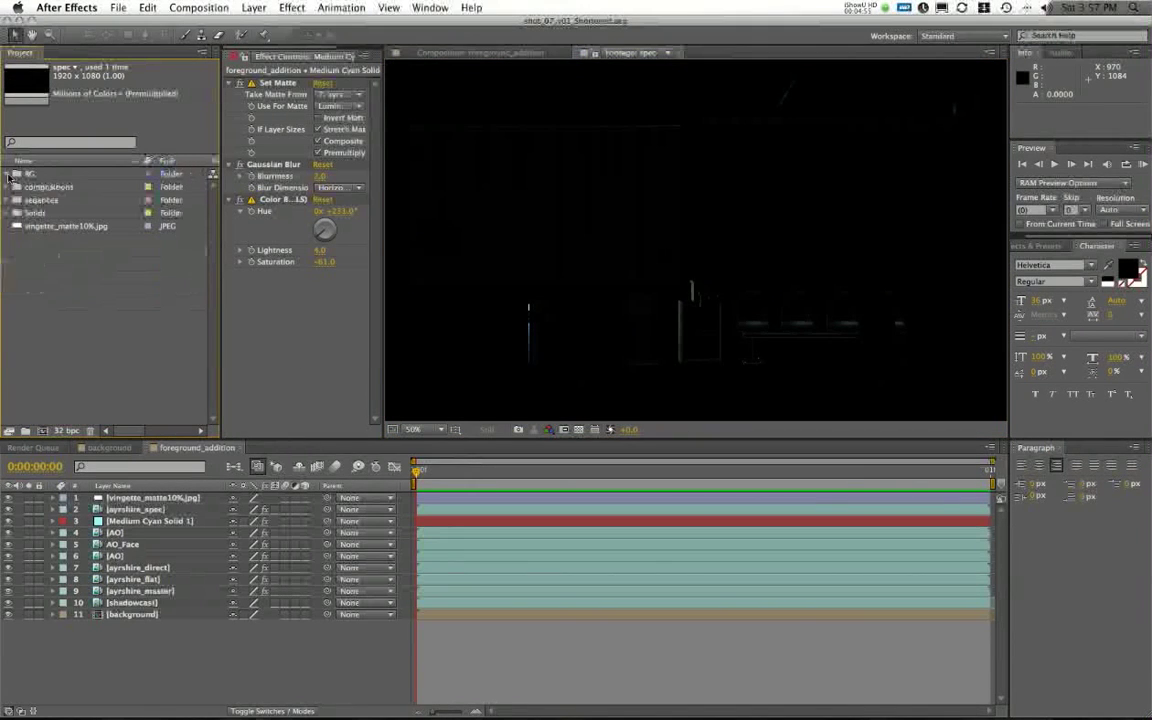
Preview the ayrshire_direct, ayrshire_flat, ayrshire_master and ayrshire_spec sequences from the ayrshire_FG folder, and collapse the sequences folder
left_click(6, 200)
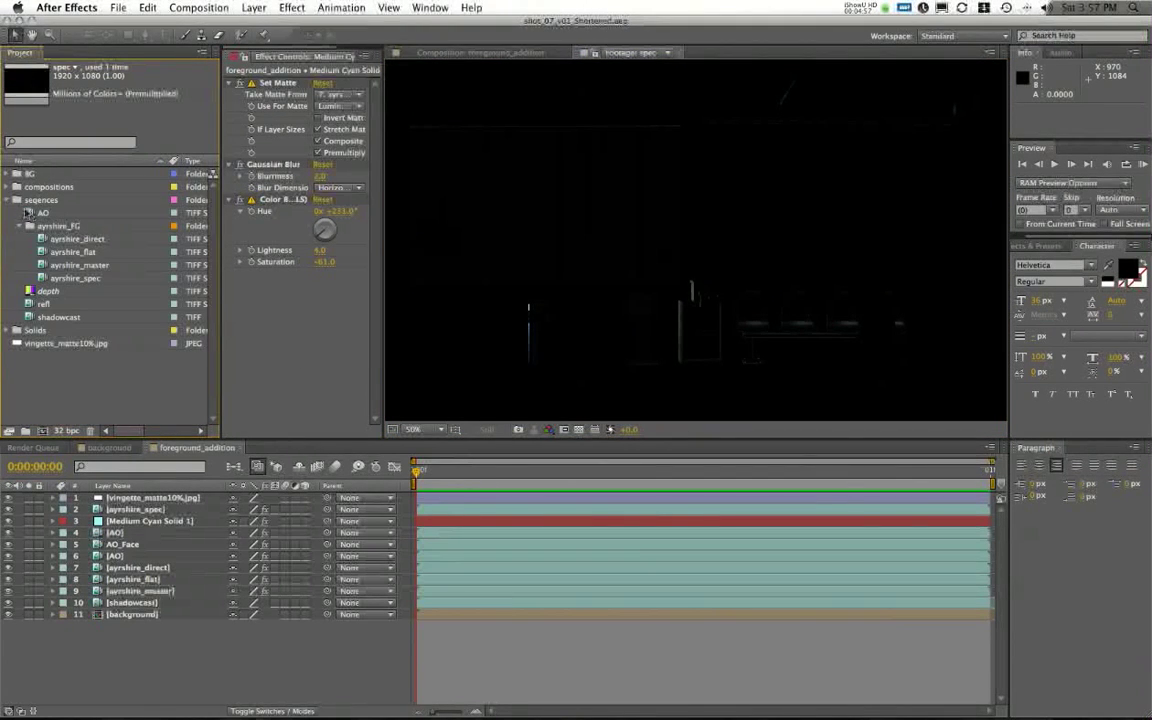
left_click(6, 200)
left_click(6, 200)
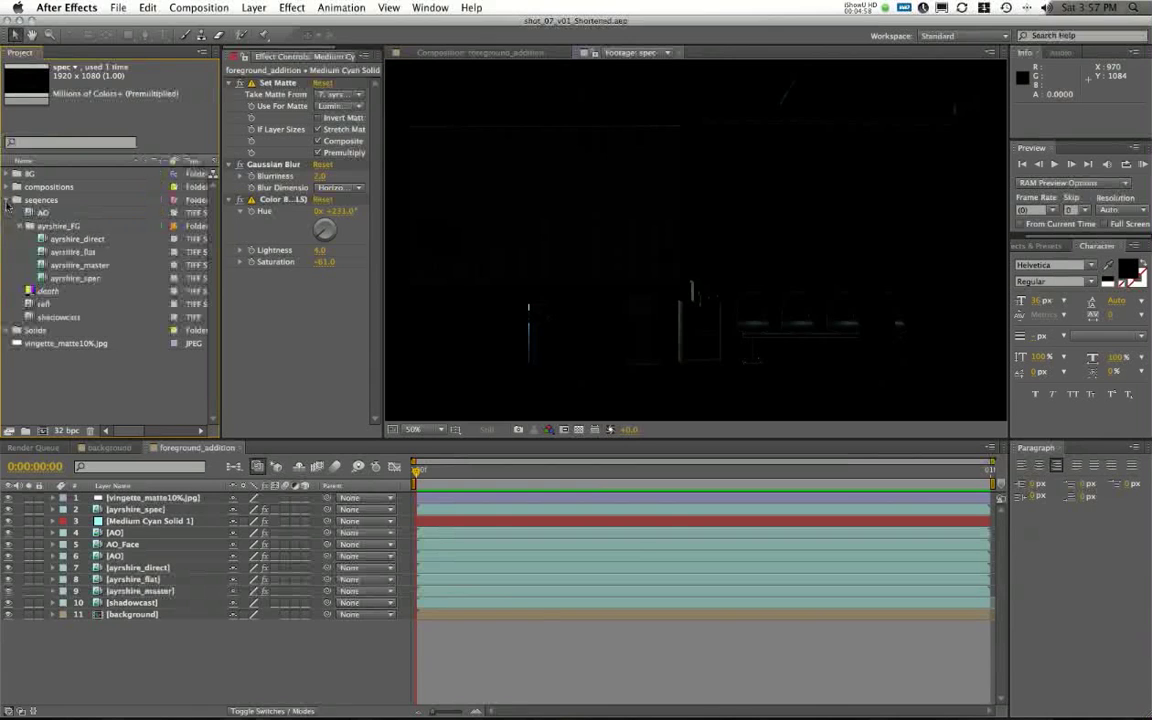
double_click(53, 240)
double_click(70, 252)
double_click(72, 265)
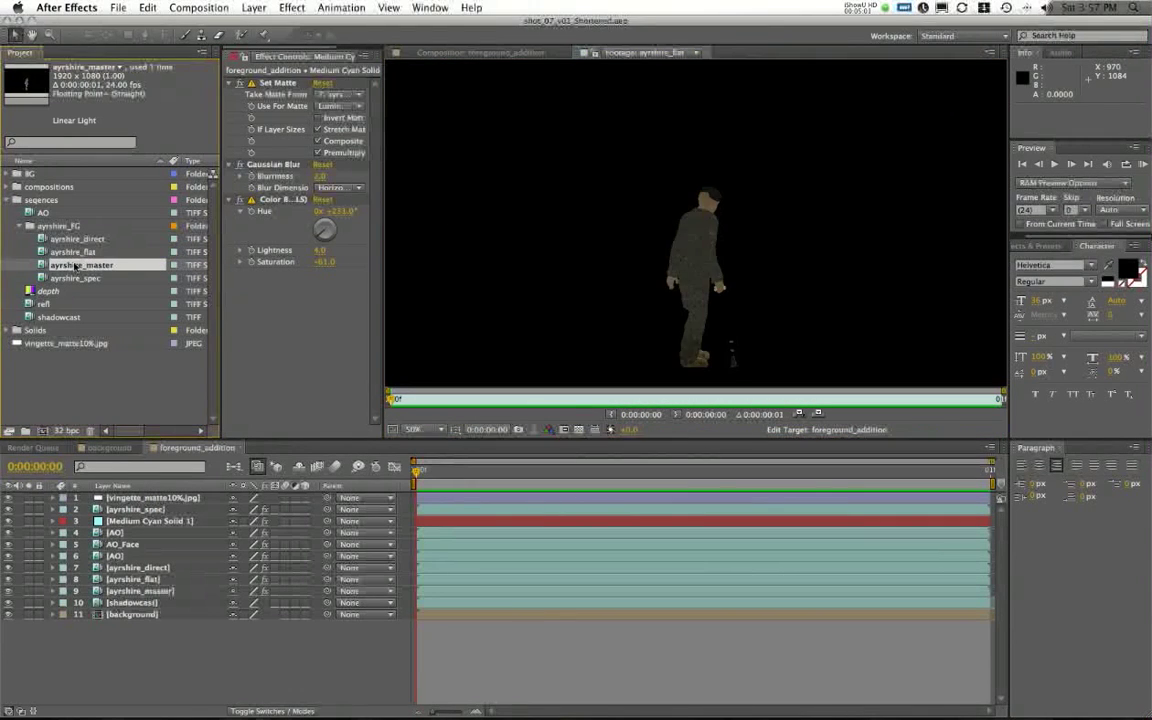
double_click(76, 278)
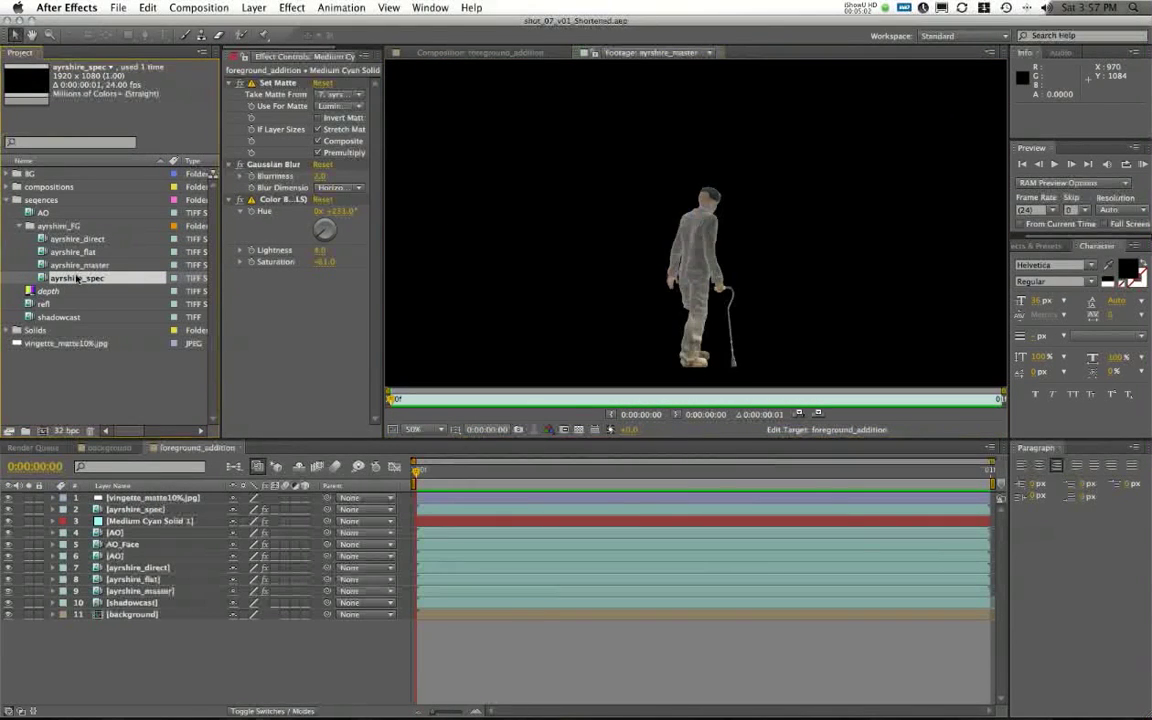
left_click(6, 200)
left_click(124, 385)
Set the project's color depth to 32 bits per channel (float) in the project settings
left_click(65, 430)
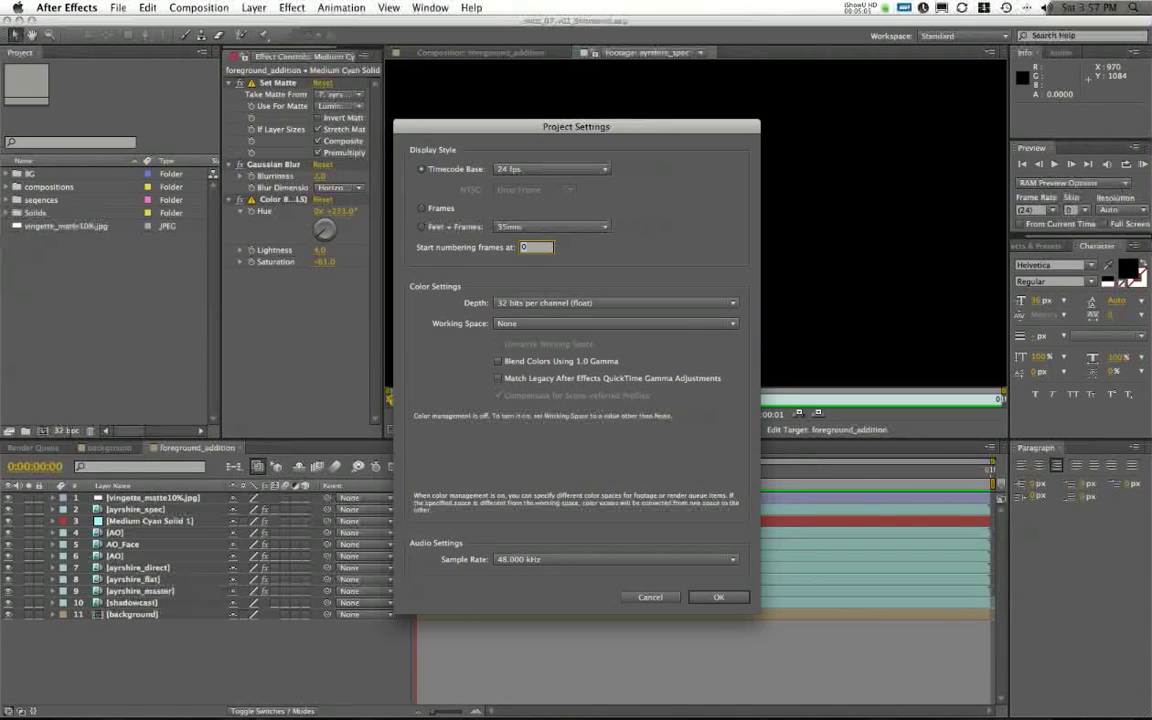
left_click_drag(481, 131, 492, 106)
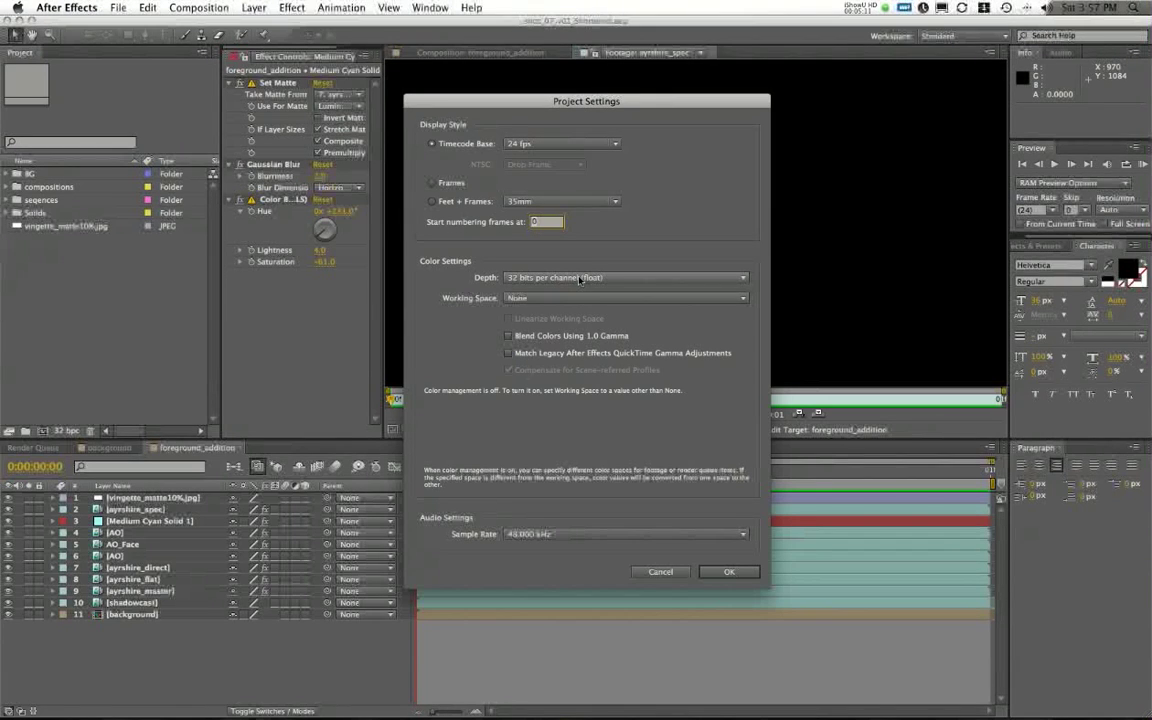
left_click(579, 280)
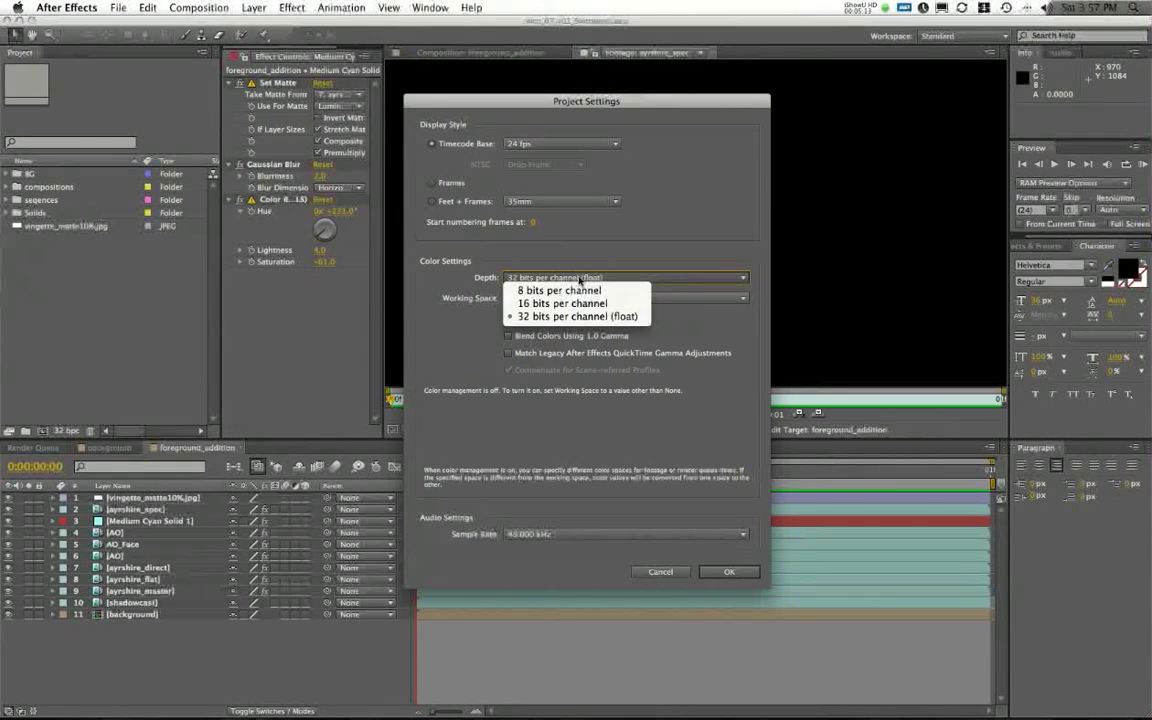
left_click(577, 316)
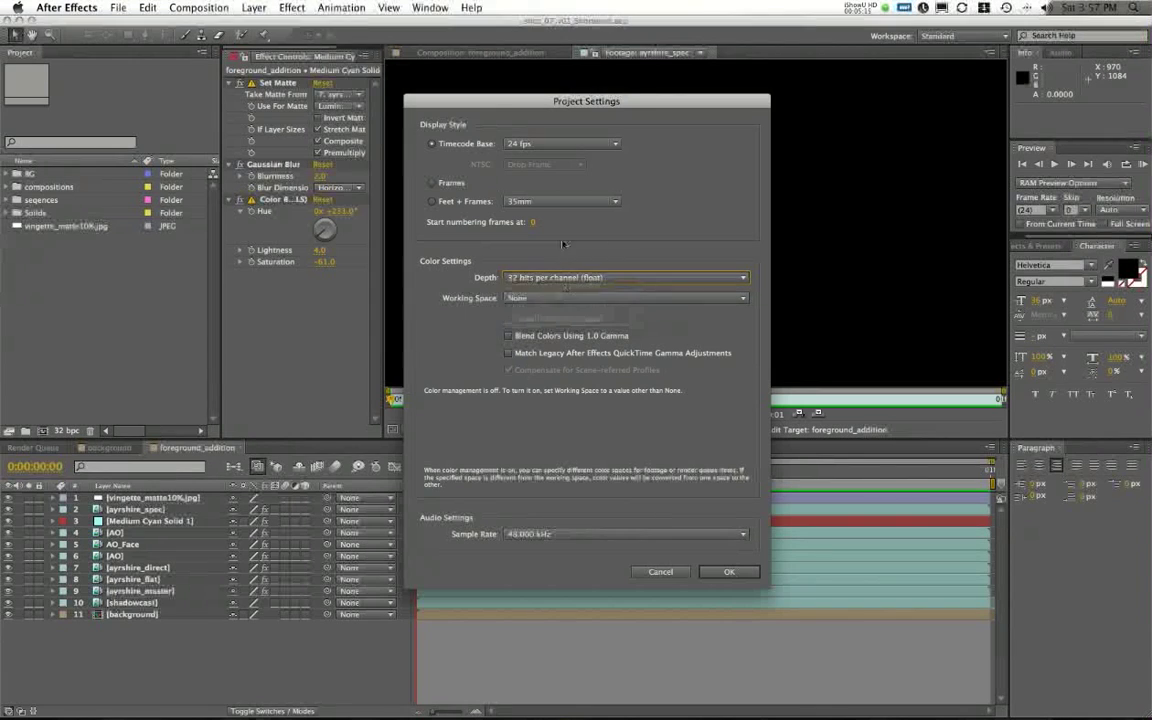
left_click(728, 571)
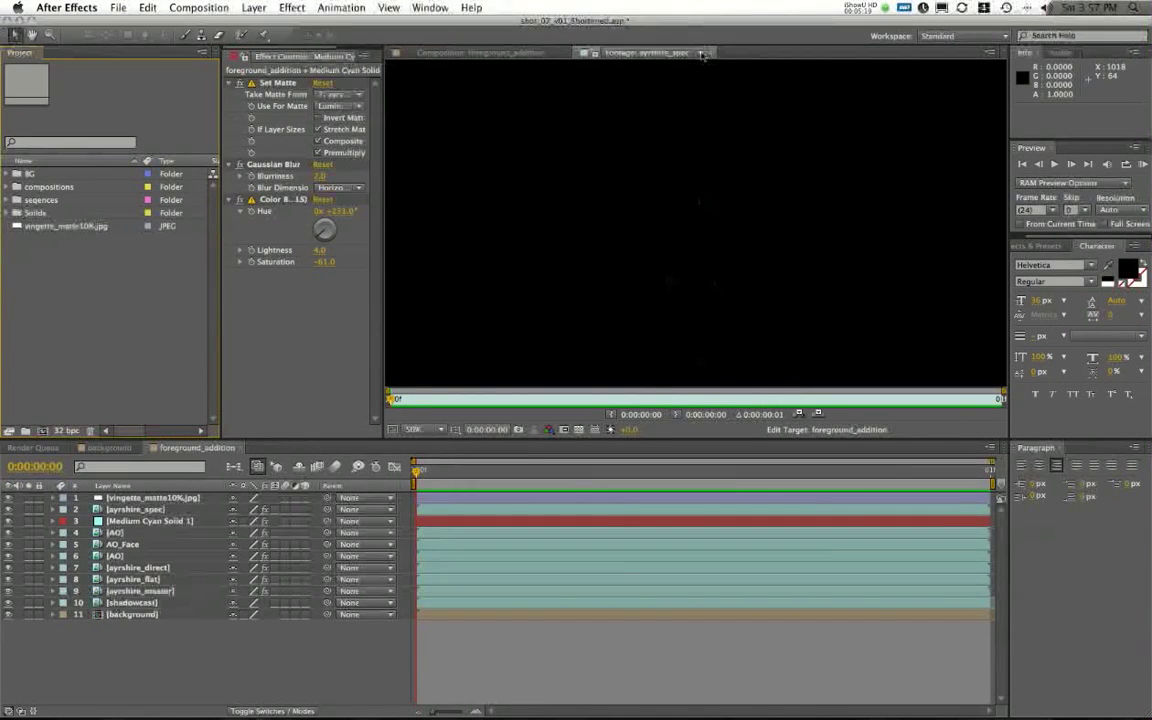
Open the background composition and hide all the solids and passes stacked above the master layer
left_click(512, 55)
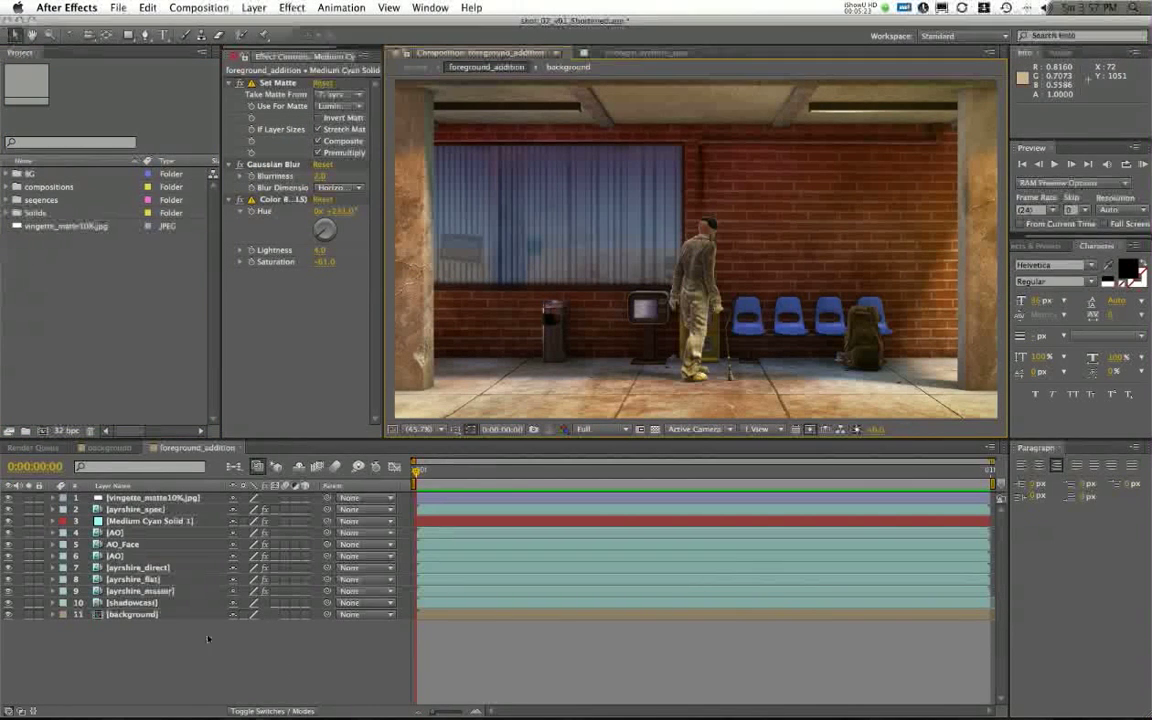
left_click(110, 447)
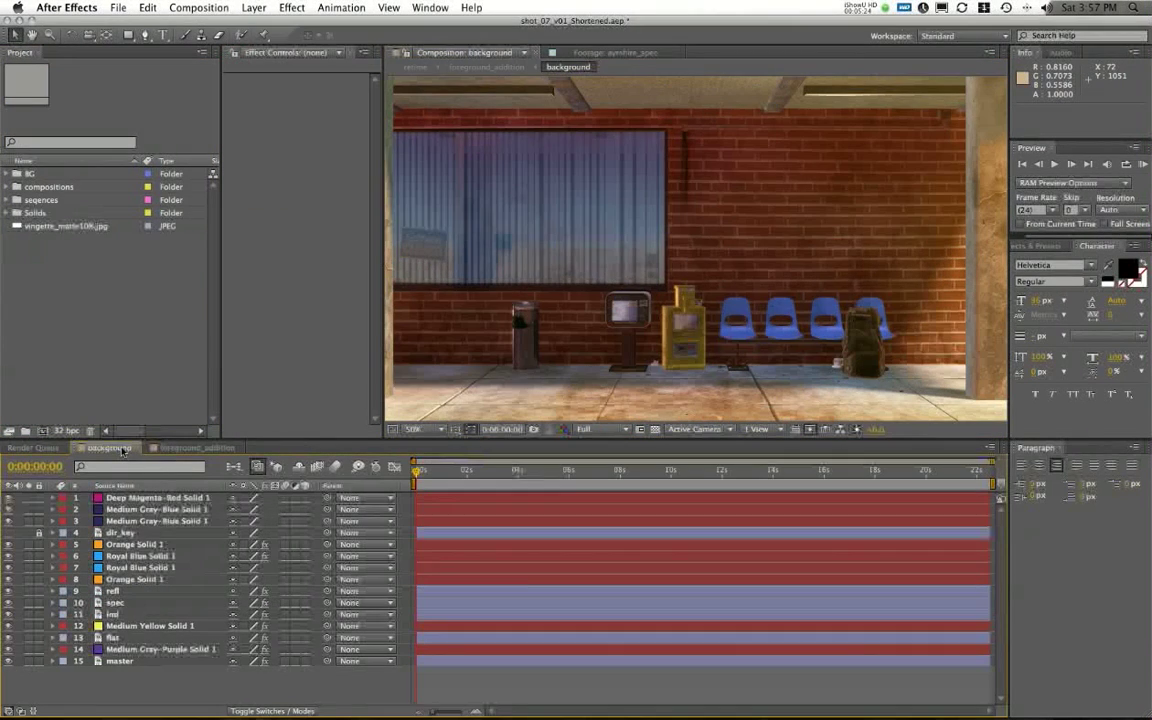
left_click(9, 497)
left_click(8, 509)
left_click(8, 521)
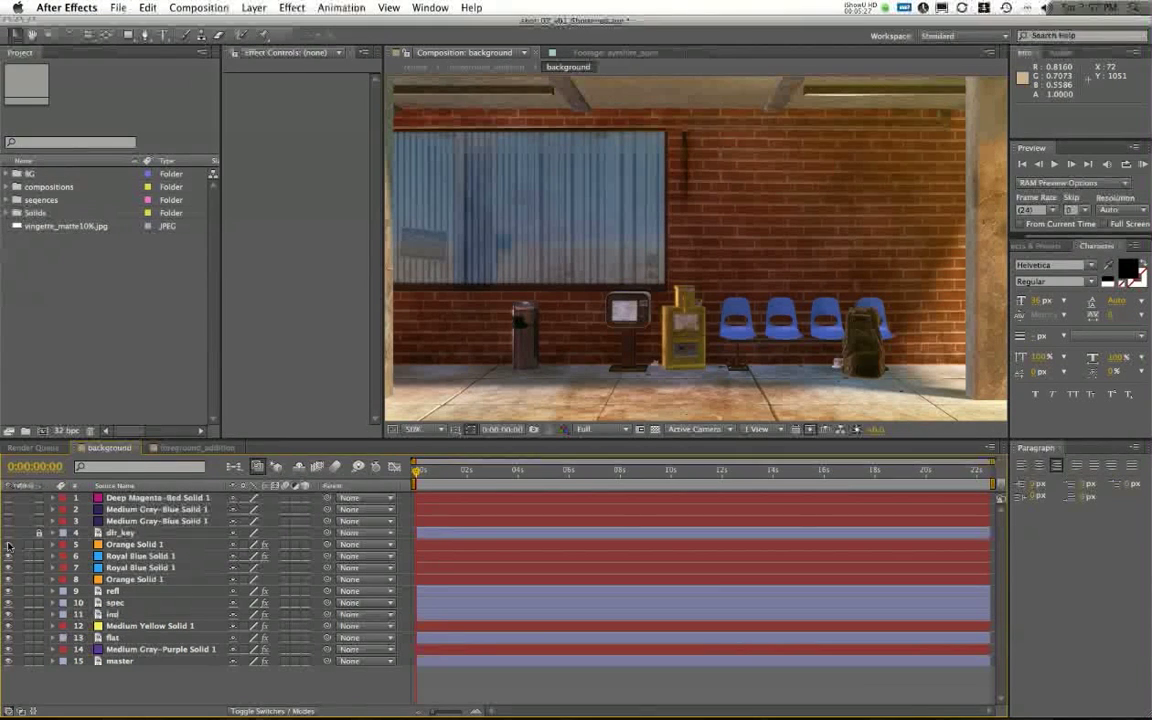
left_click(8, 544)
left_click_drag(9, 564, 9, 627)
left_click(8, 626)
left_click(8, 637)
left_click(8, 649)
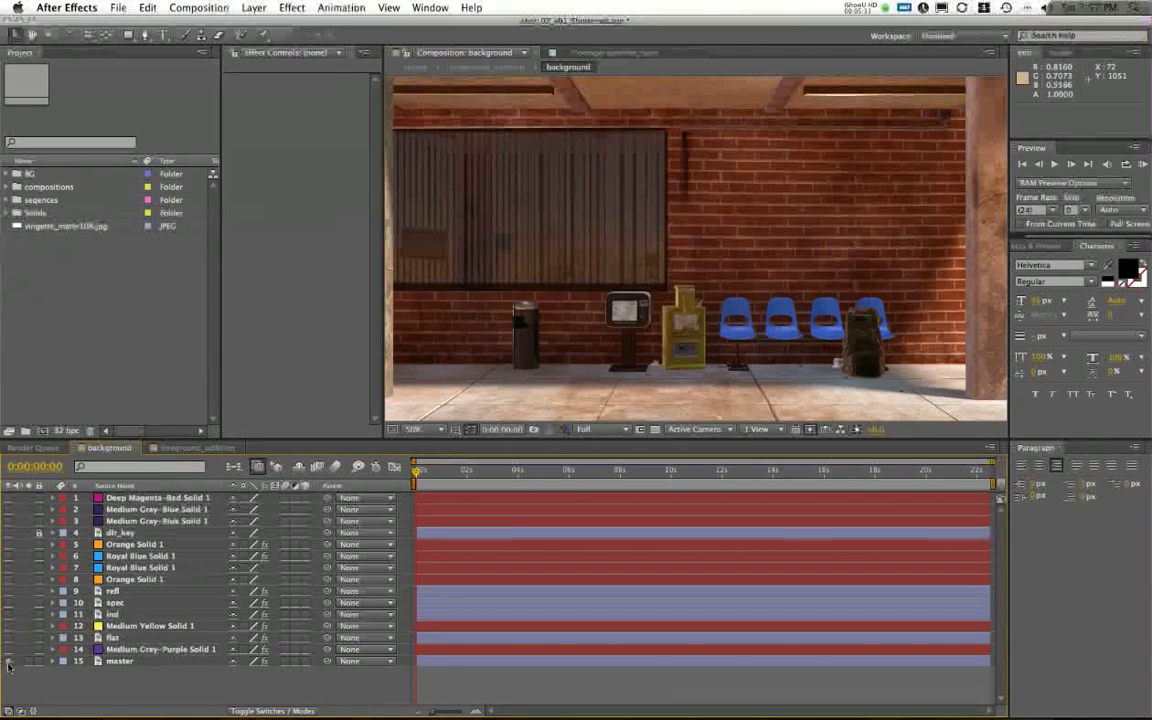
Turn the master layer's Exposure and Color Balance effects off and on again to compare the background's look
left_click(118, 661)
left_click(240, 84)
left_click(240, 84)
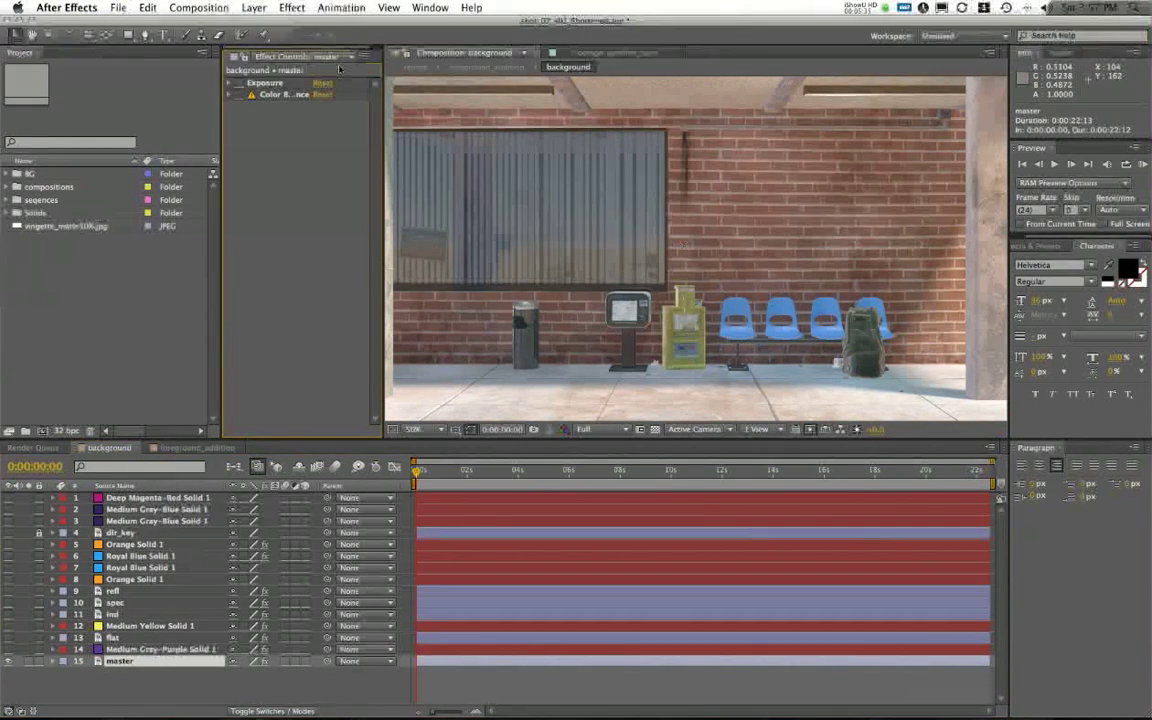
left_click(240, 83)
left_click(239, 95)
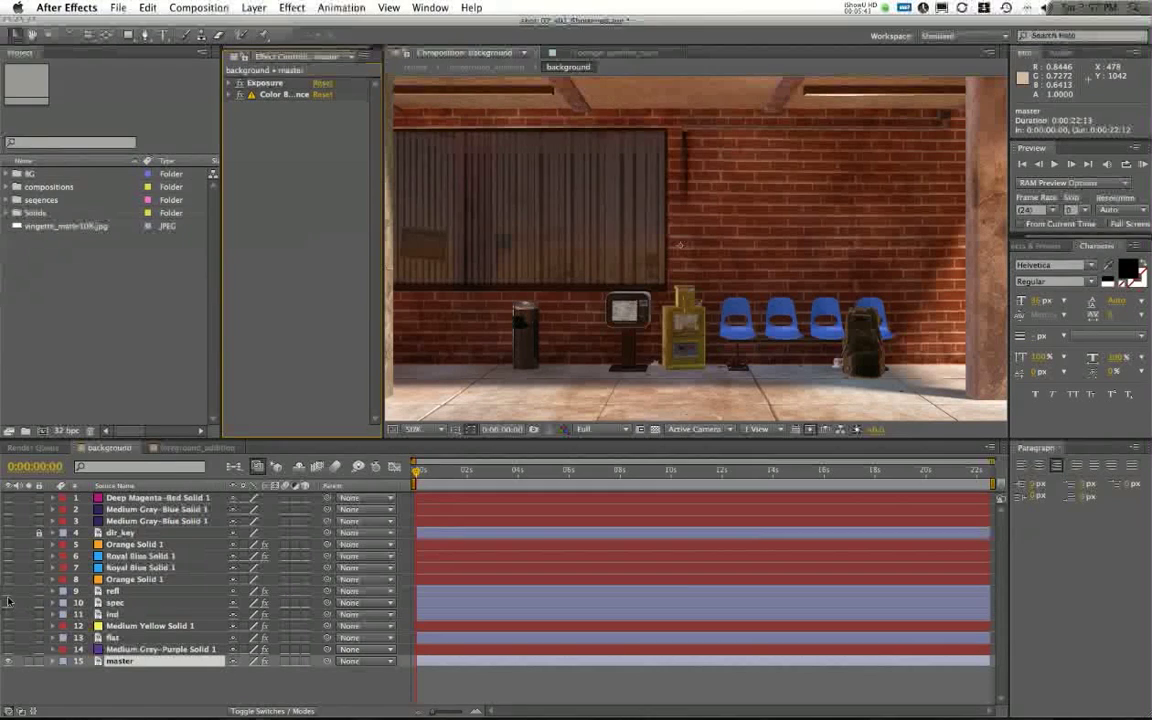
Show the refl, spec and ind layers over master, toggling the dir_key layer on and off to check its contribution
left_click(9, 603)
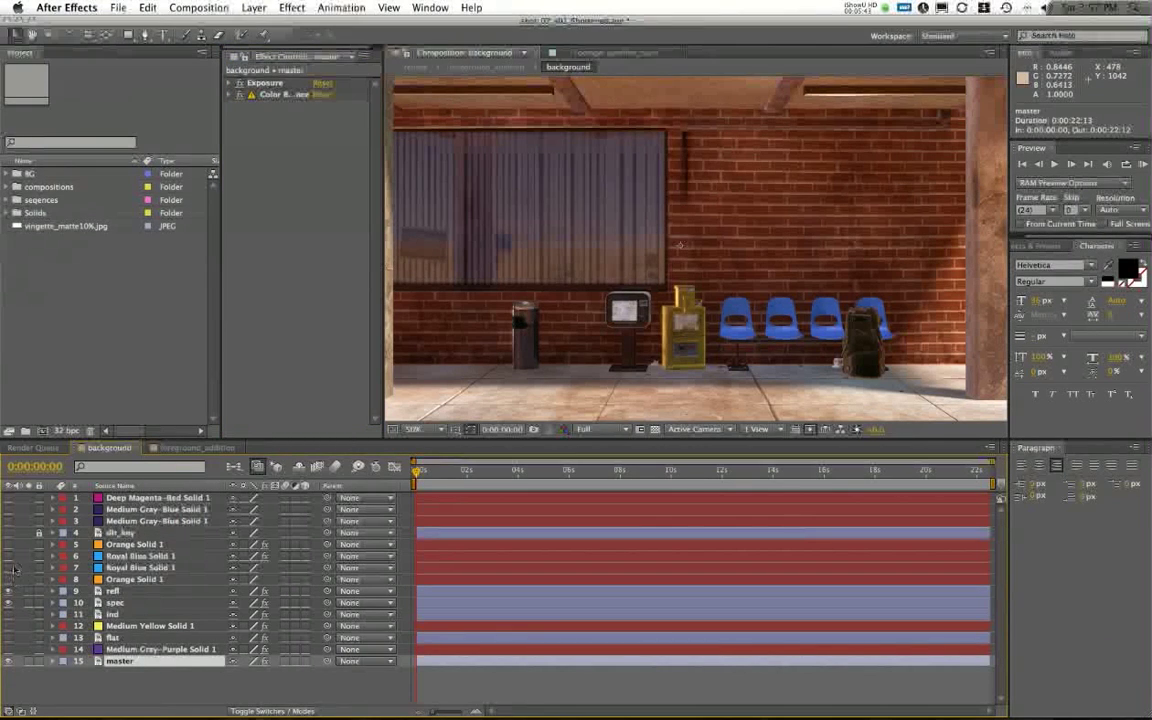
left_click(9, 533)
left_click(9, 533)
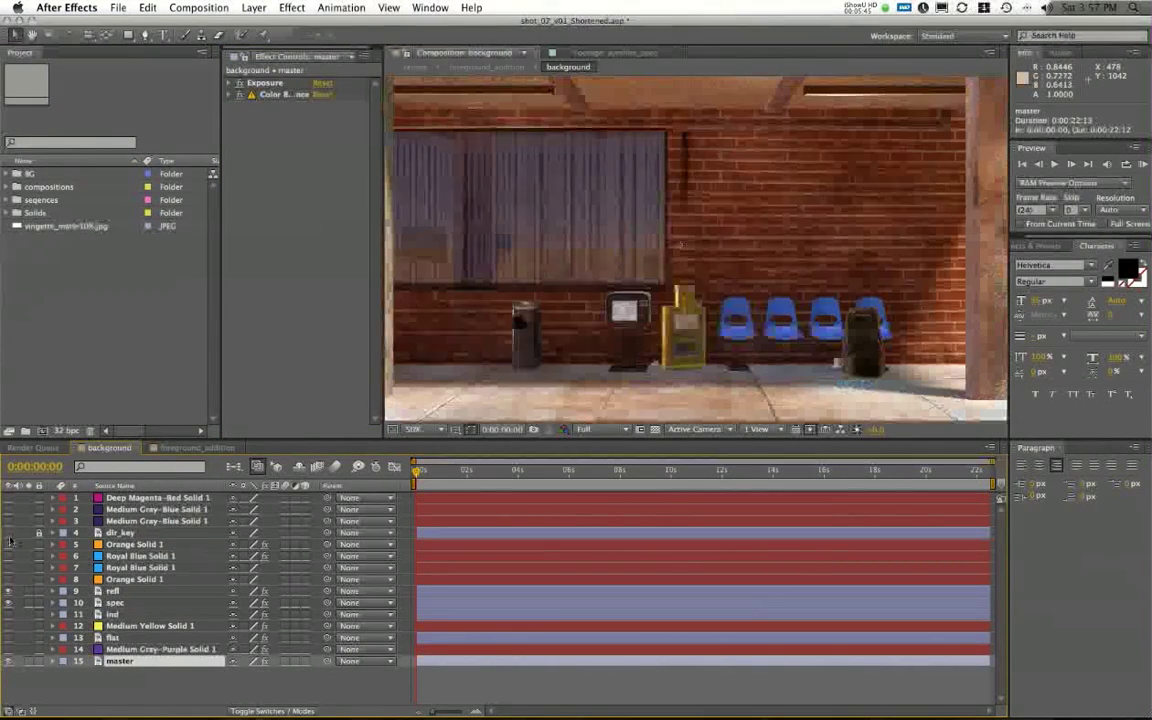
left_click(7, 616)
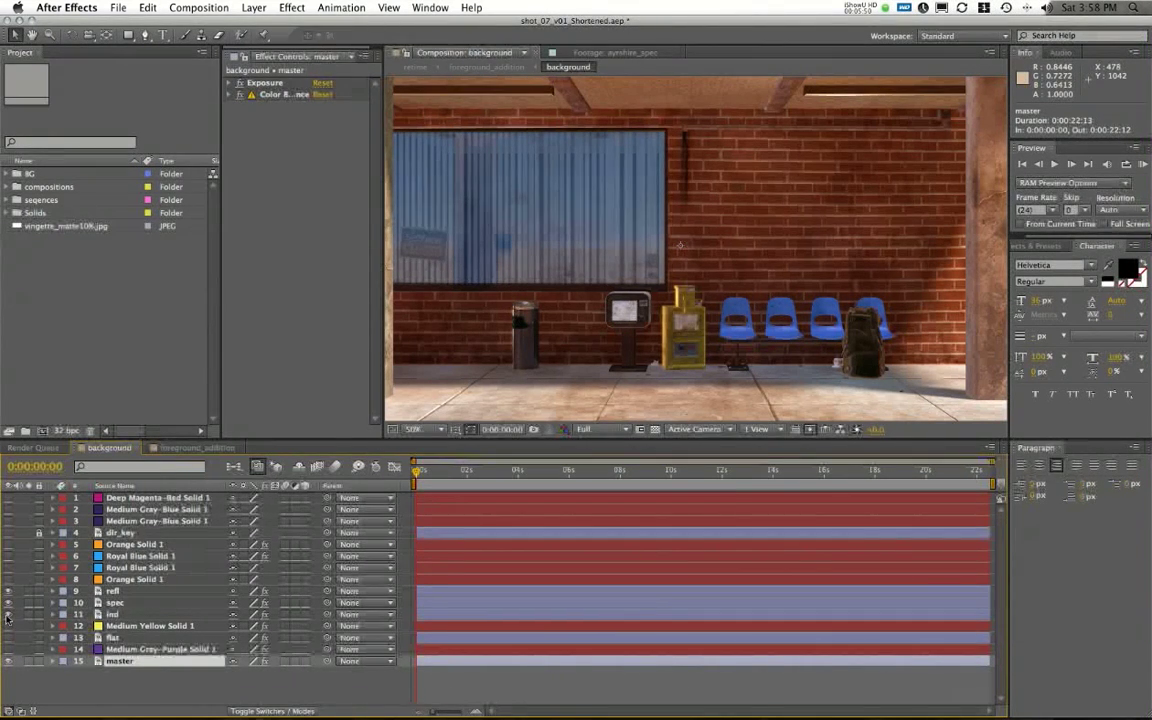
Show the hidden solids and the flat layer again in the background composition to rebuild its color corrections
left_click(7, 498)
left_click(7, 498)
left_click(7, 498)
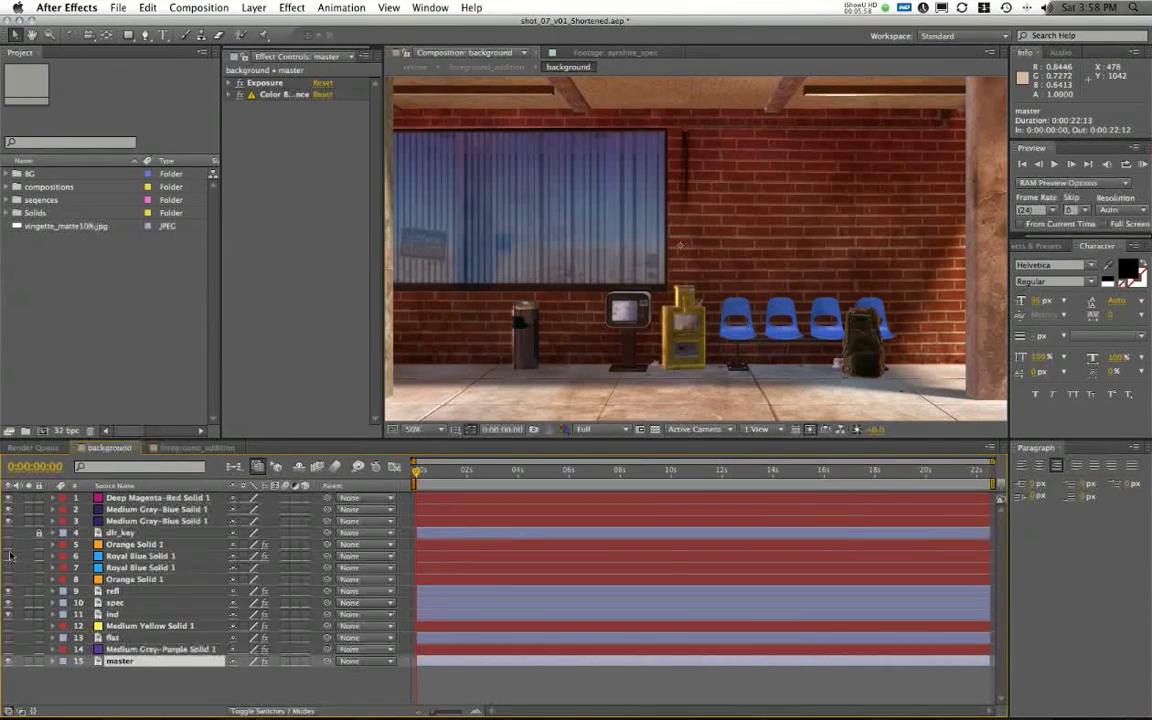
left_click(8, 546)
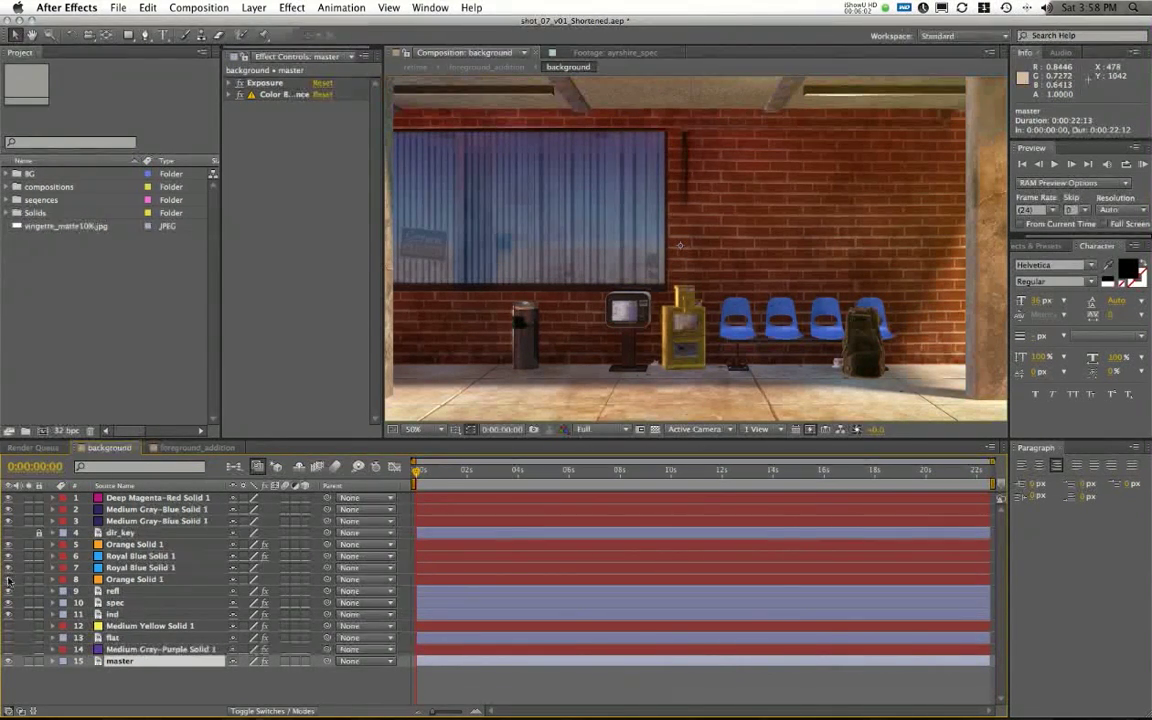
key("super+shift+a")
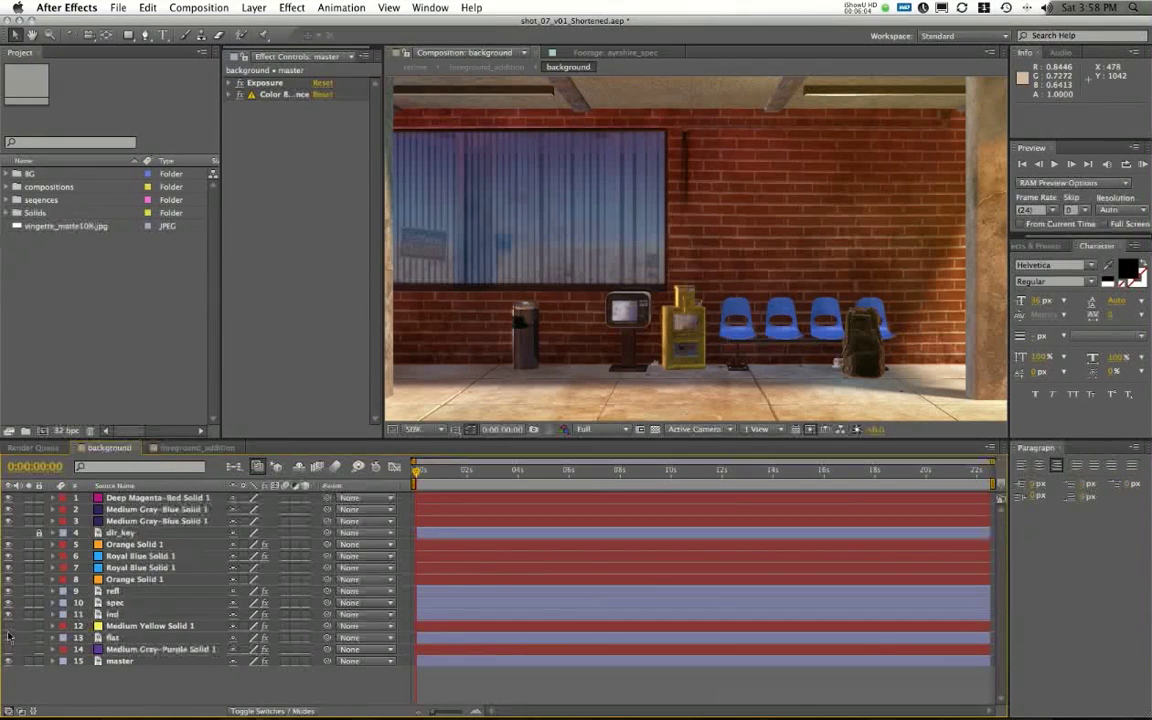
left_click(8, 627)
left_click(8, 639)
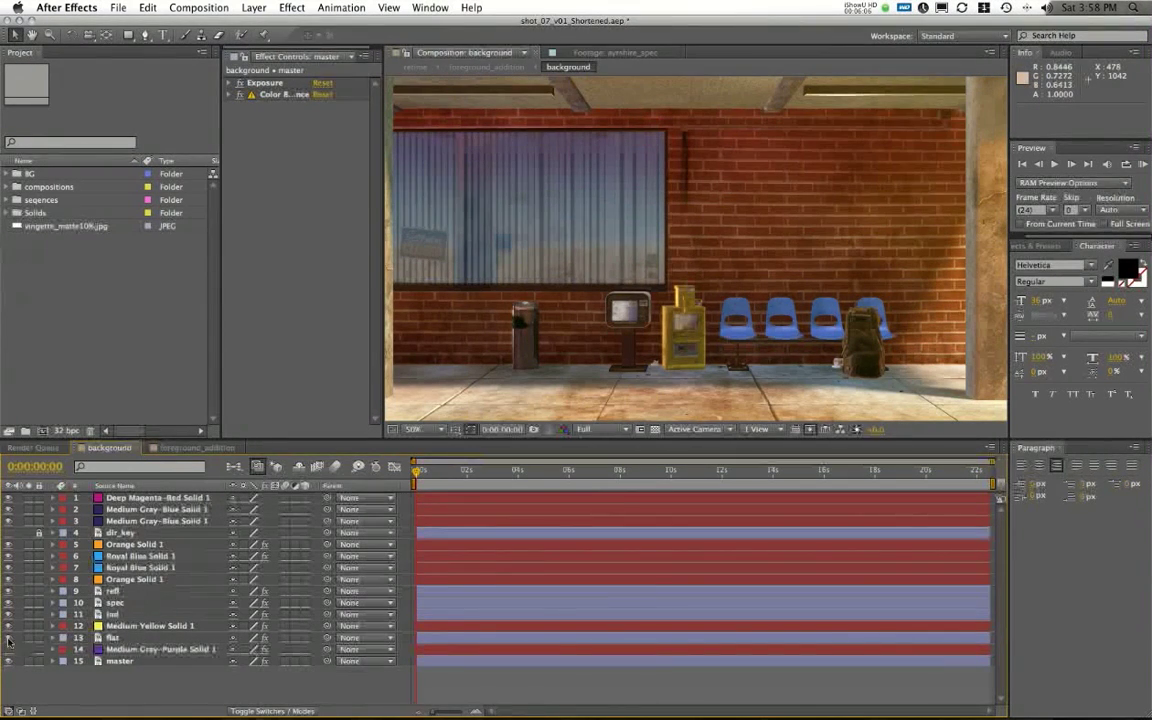
Examine the masks and effects of the purple, yellow, orange and royal blue solids, with the whole frame fitted in view
left_click(160, 649)
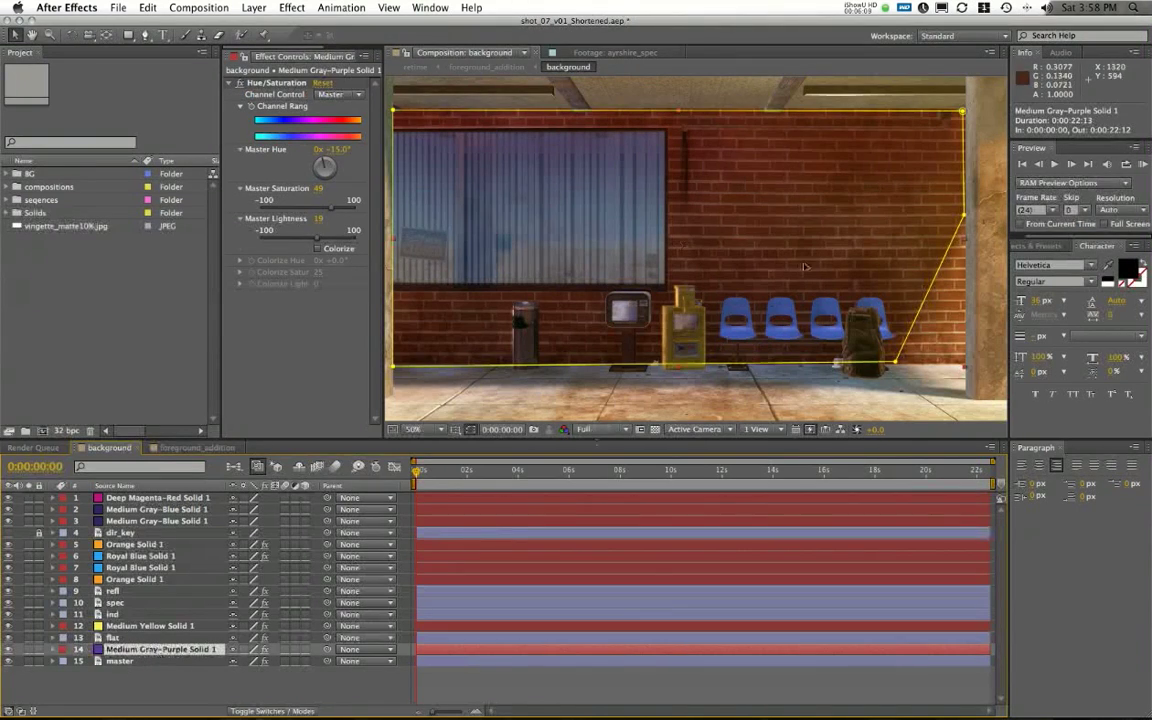
left_click(162, 626)
left_click(135, 579)
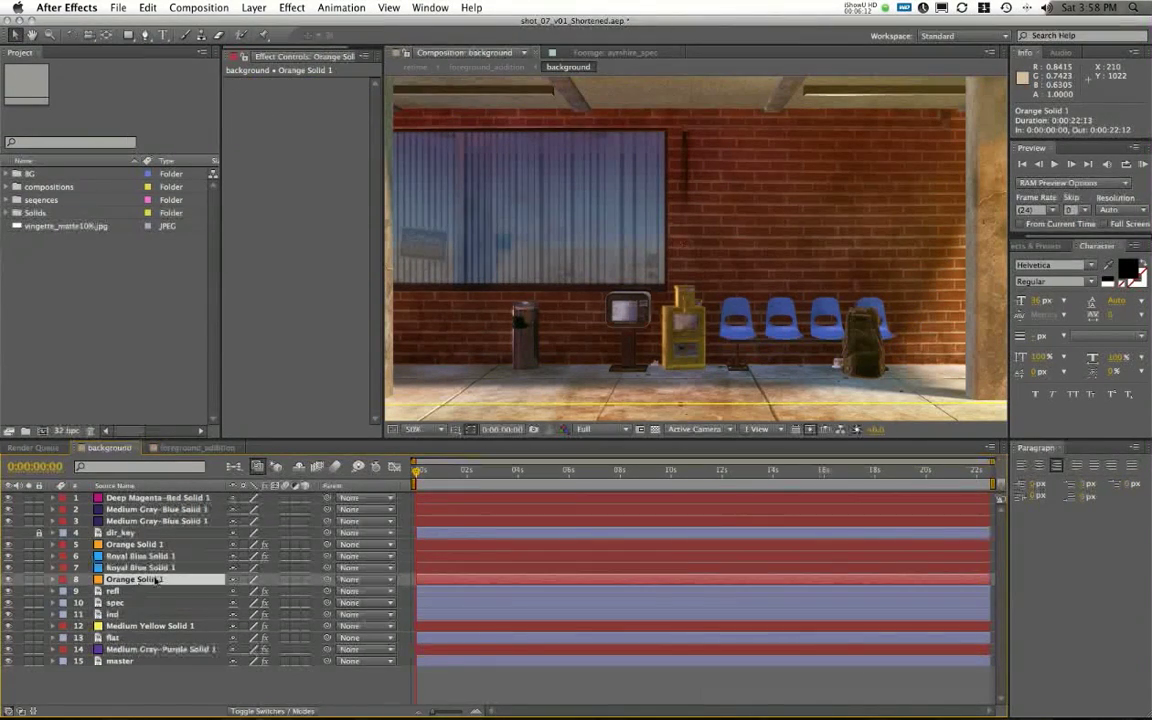
left_click(150, 567)
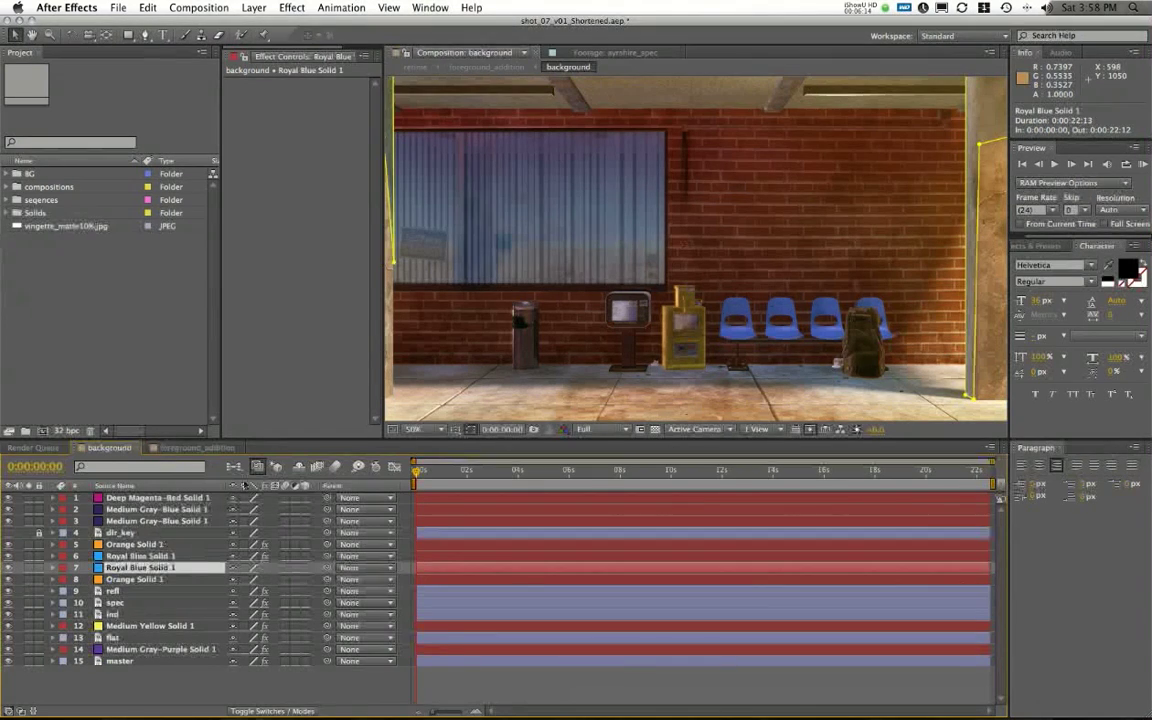
left_click(411, 429)
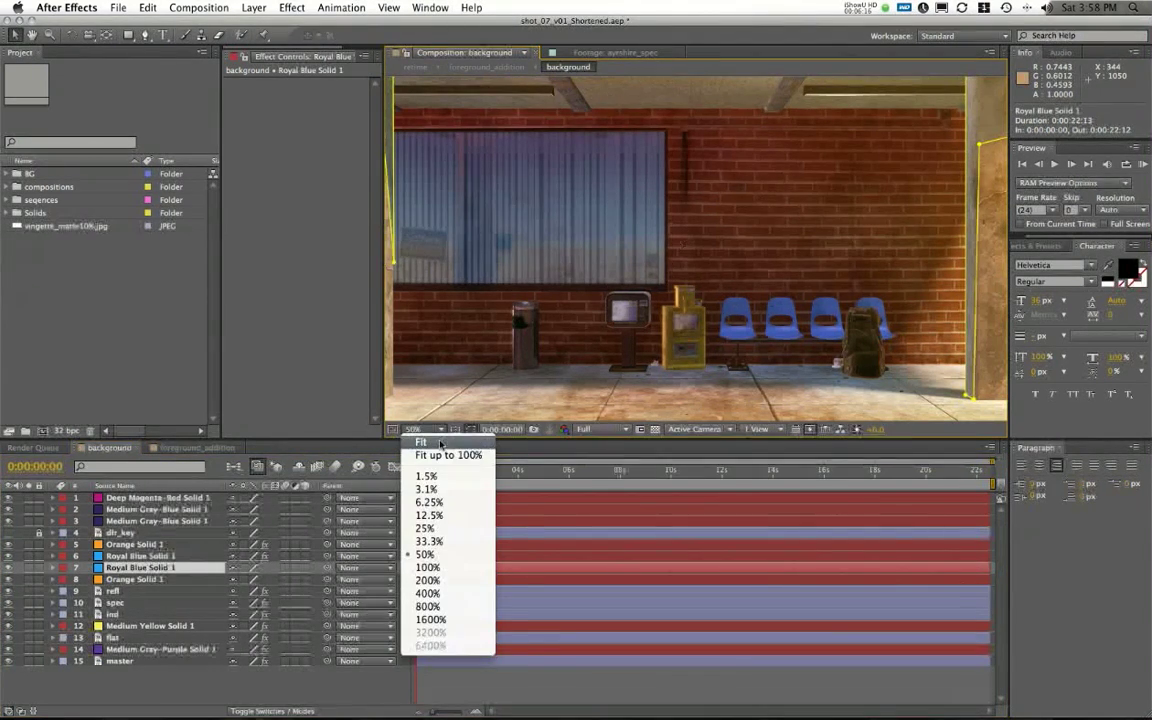
left_click(420, 440)
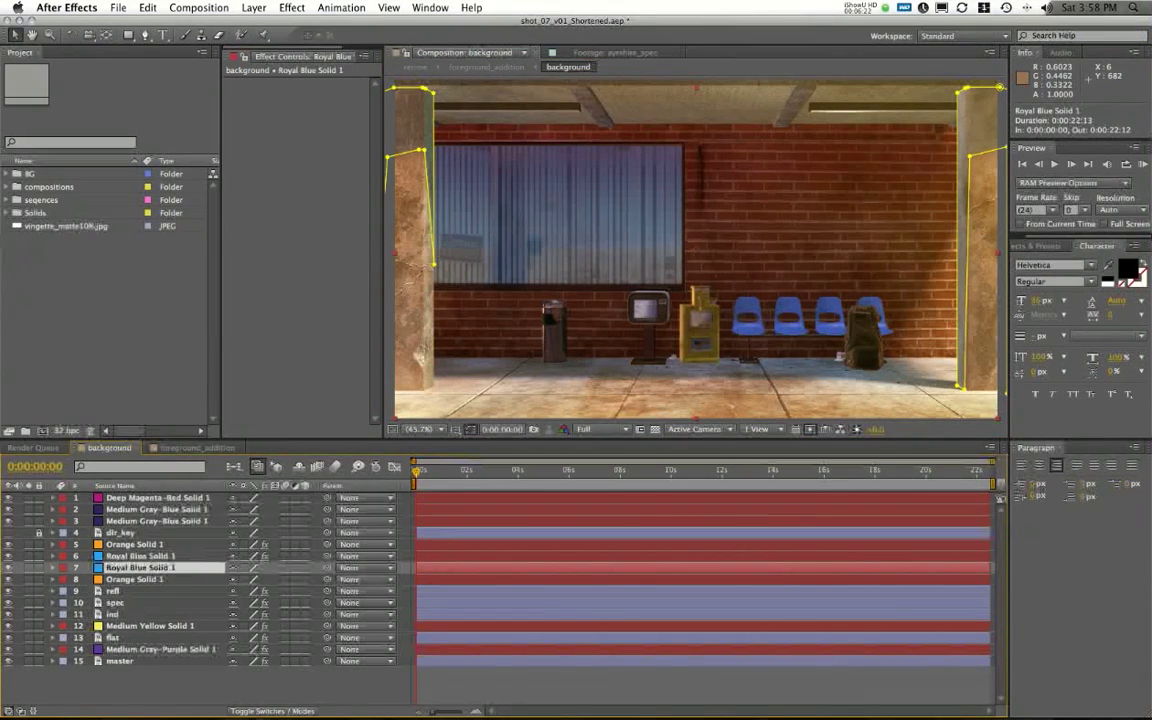
left_click(145, 556)
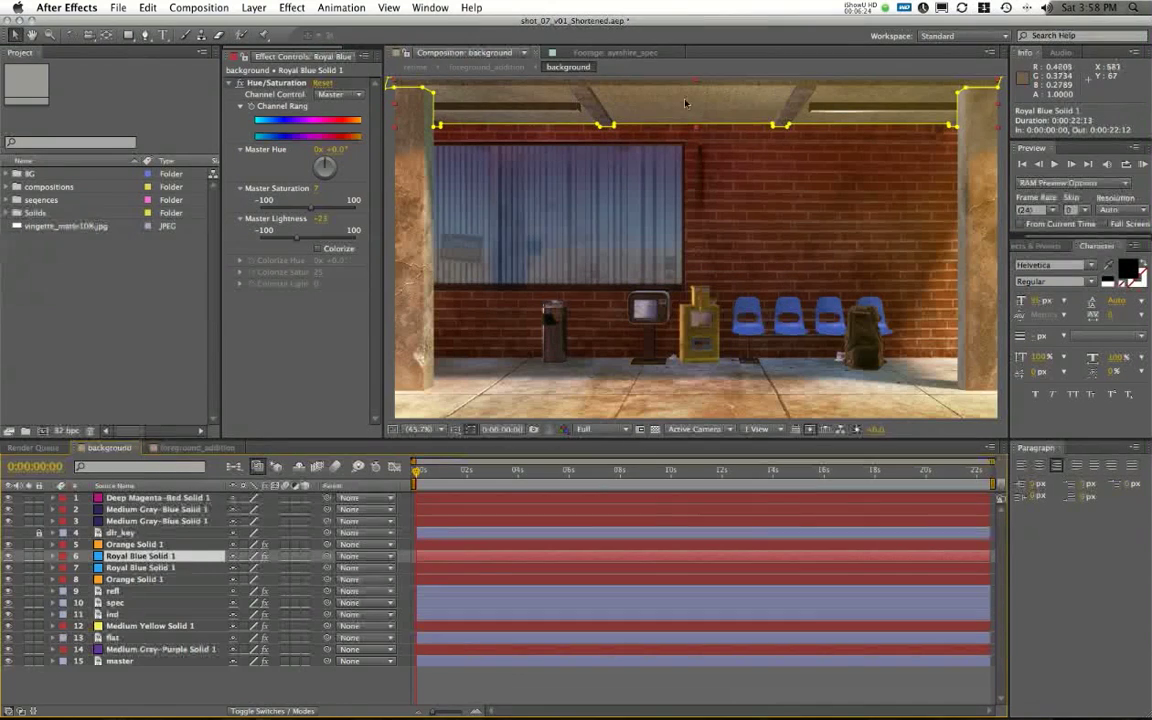
Open the foreground_addition composition and hide all layers above background except shadowcast
left_click(197, 447)
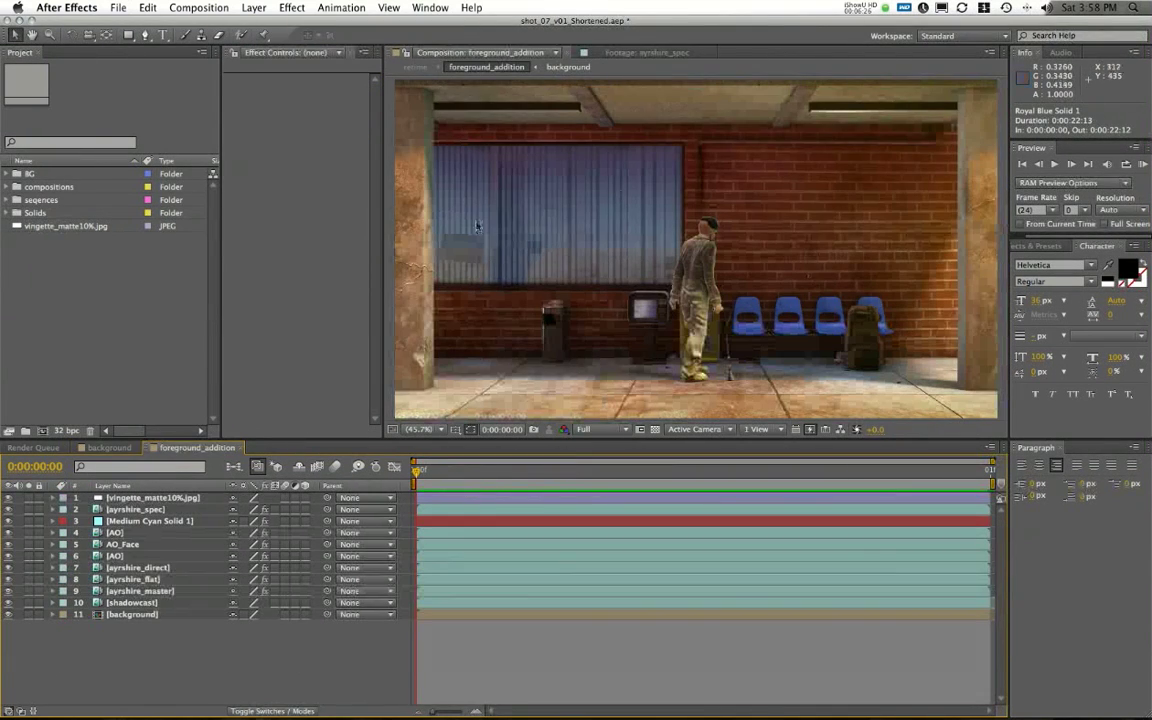
left_click_drag(9, 500, 6, 556)
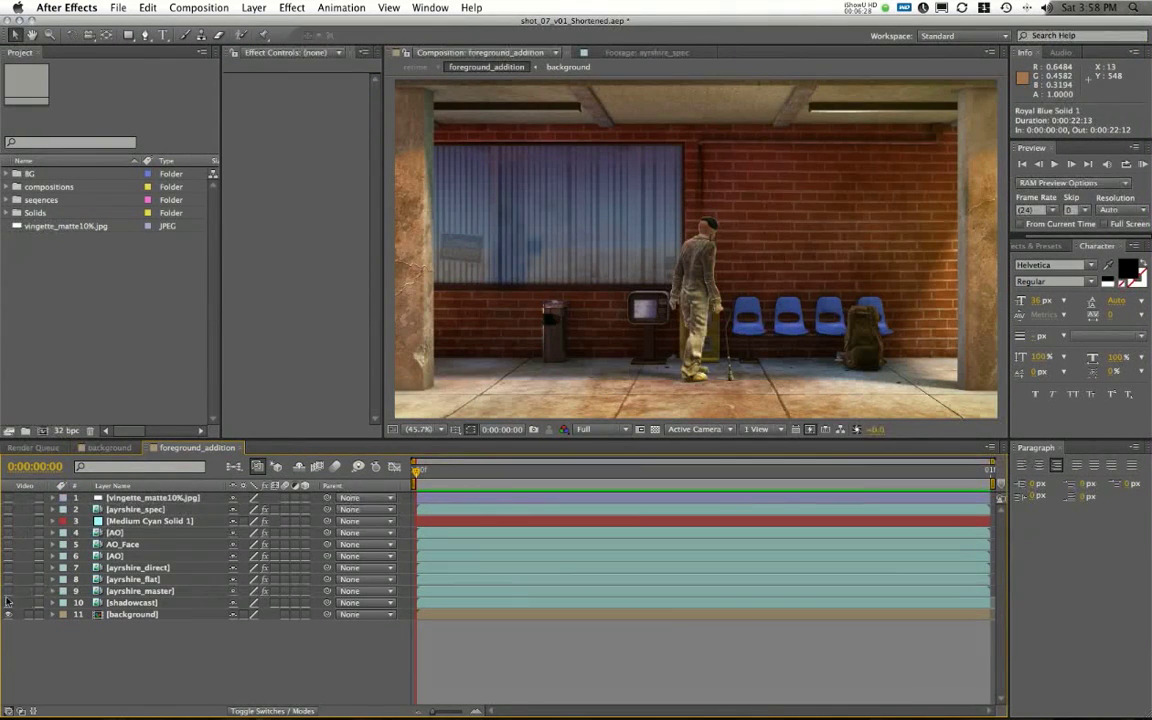
left_click_drag(7, 601, 6, 605)
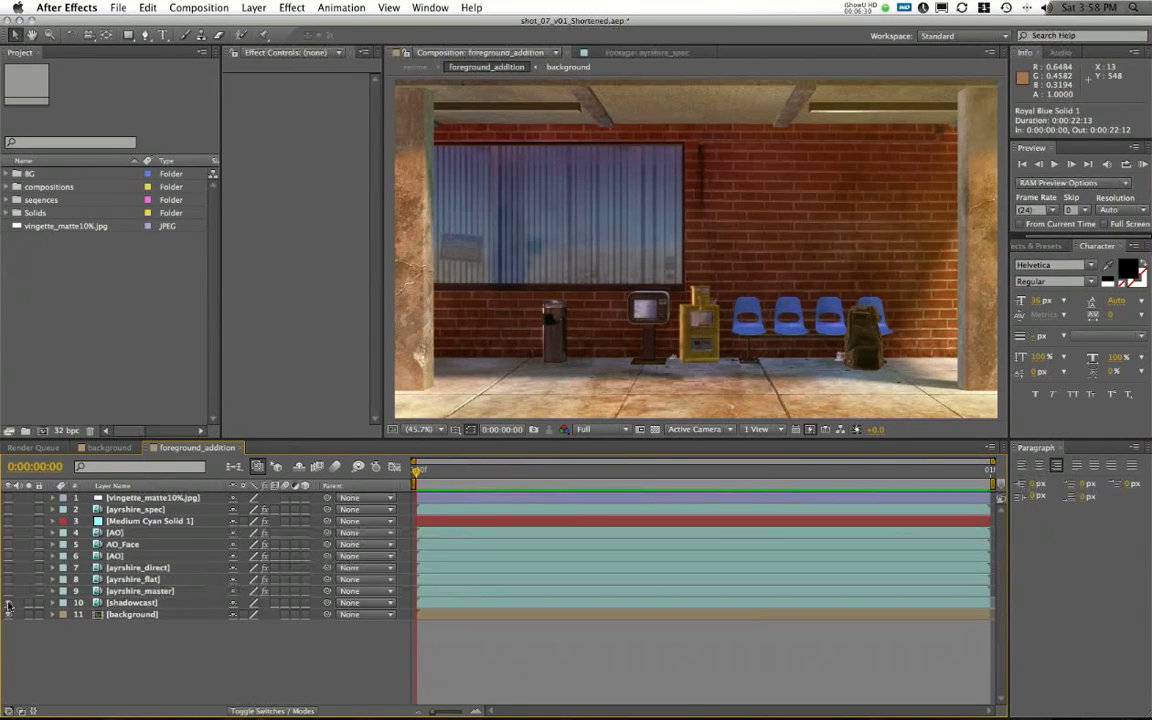
Show the ayrshire_master, ayrshire_flat, ayrshire_direct, AO and AO_Face layers and Medium Cyan Solid 1 over the background
left_click(9, 591)
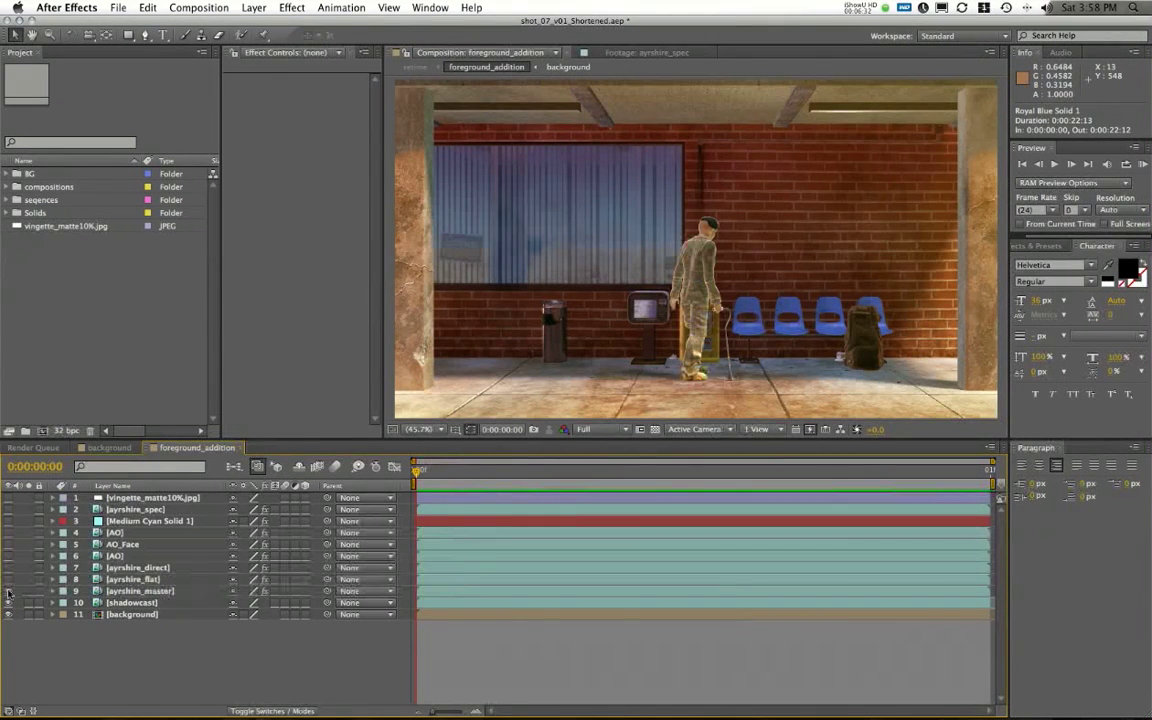
left_click(7, 579)
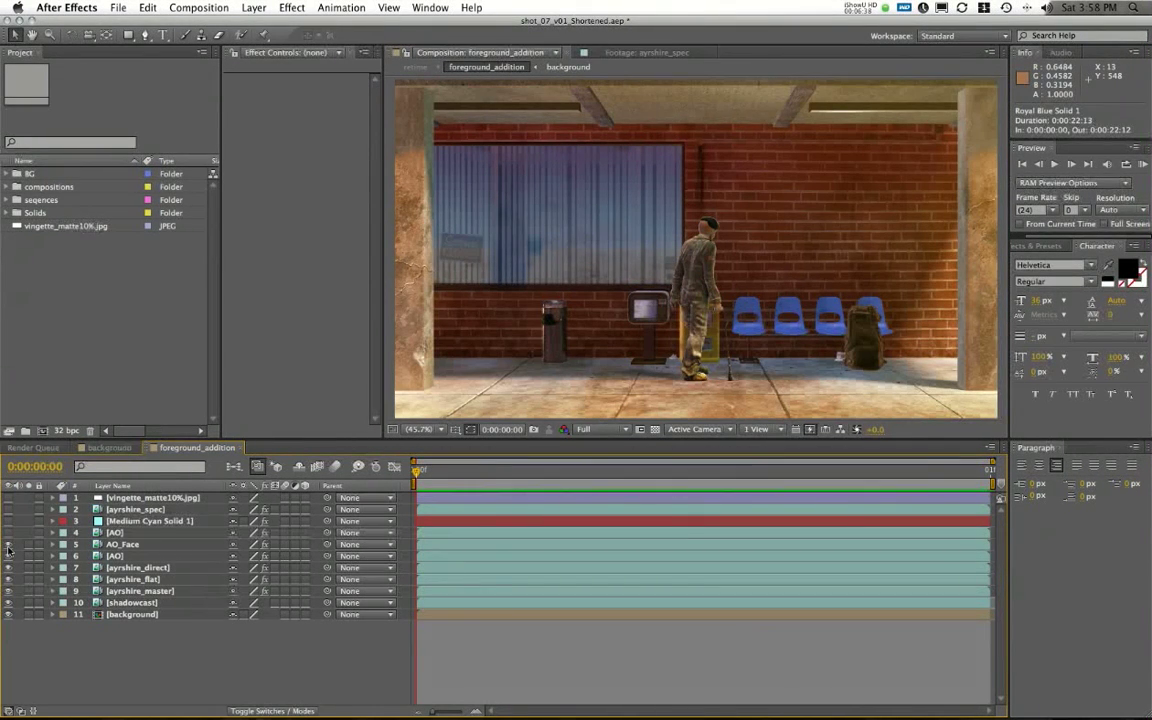
left_click(8, 533)
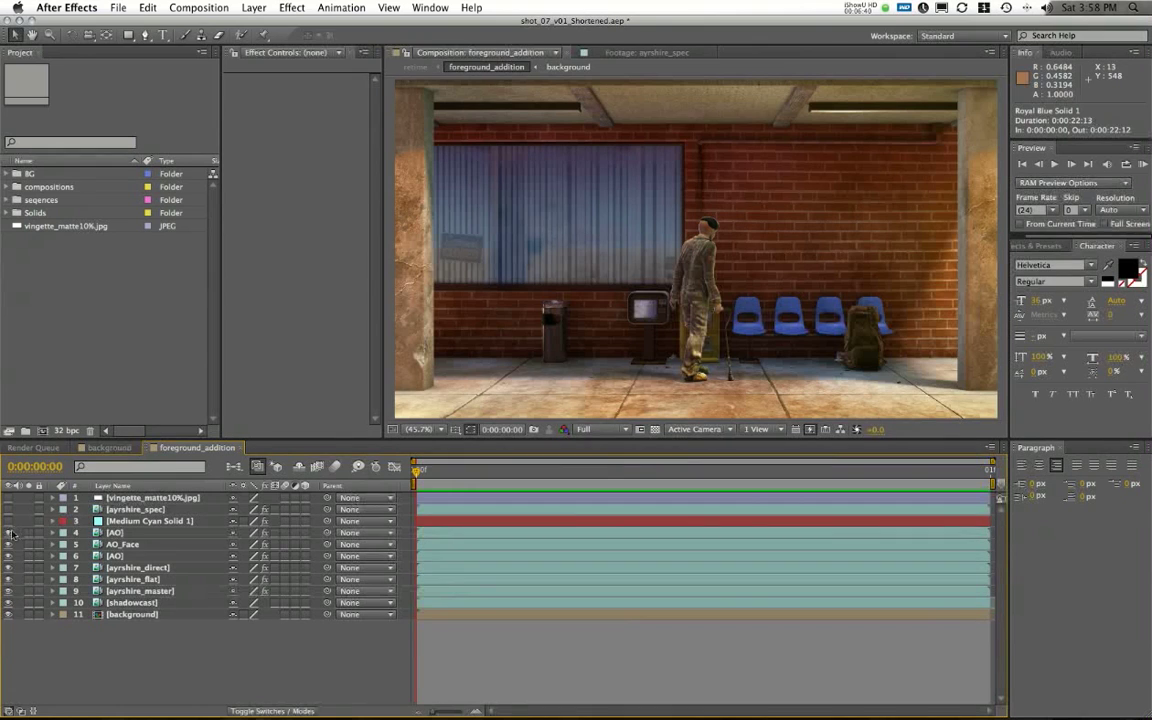
left_click(8, 521)
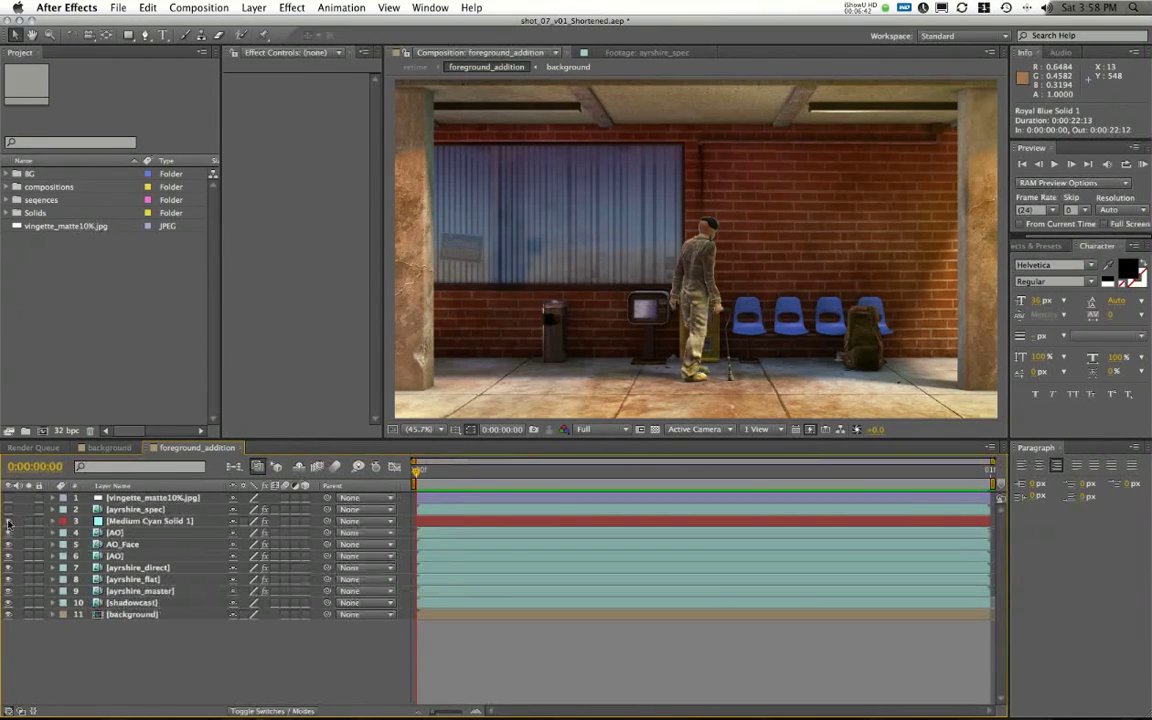
Inspect the mask and effects of Medium Cyan Solid 1, and show the ayrshire_spec and vingette_matte10%.jpg layers
left_click(125, 521)
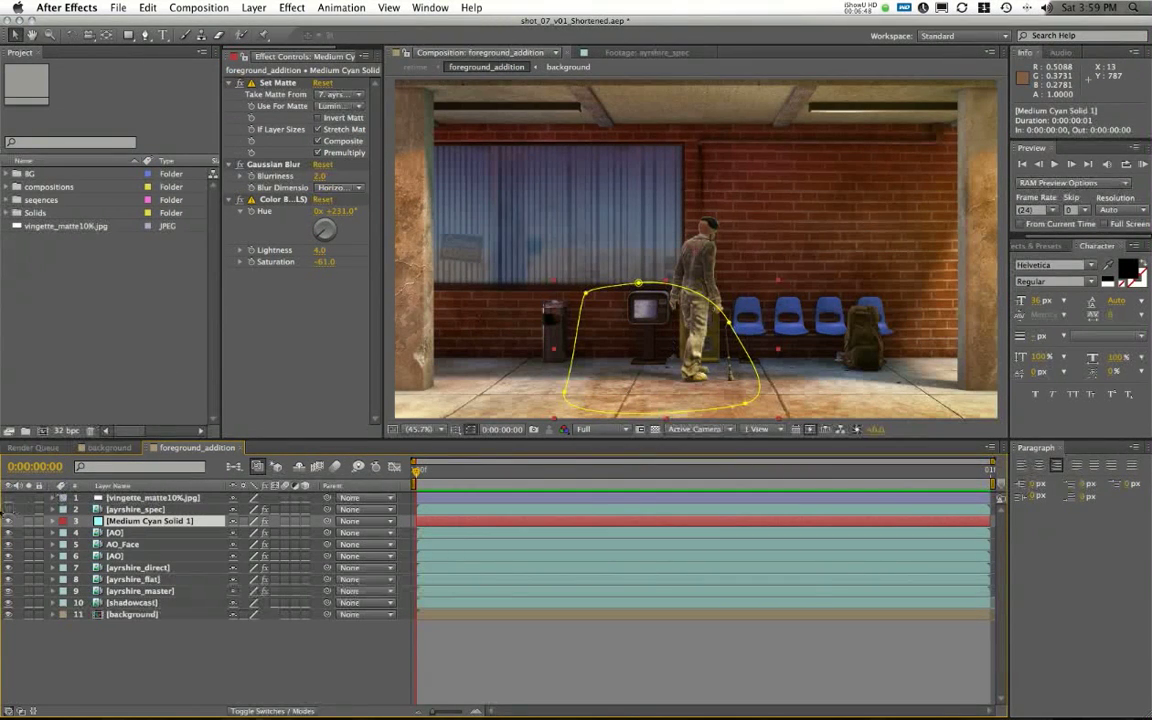
left_click(8, 509)
left_click(97, 682)
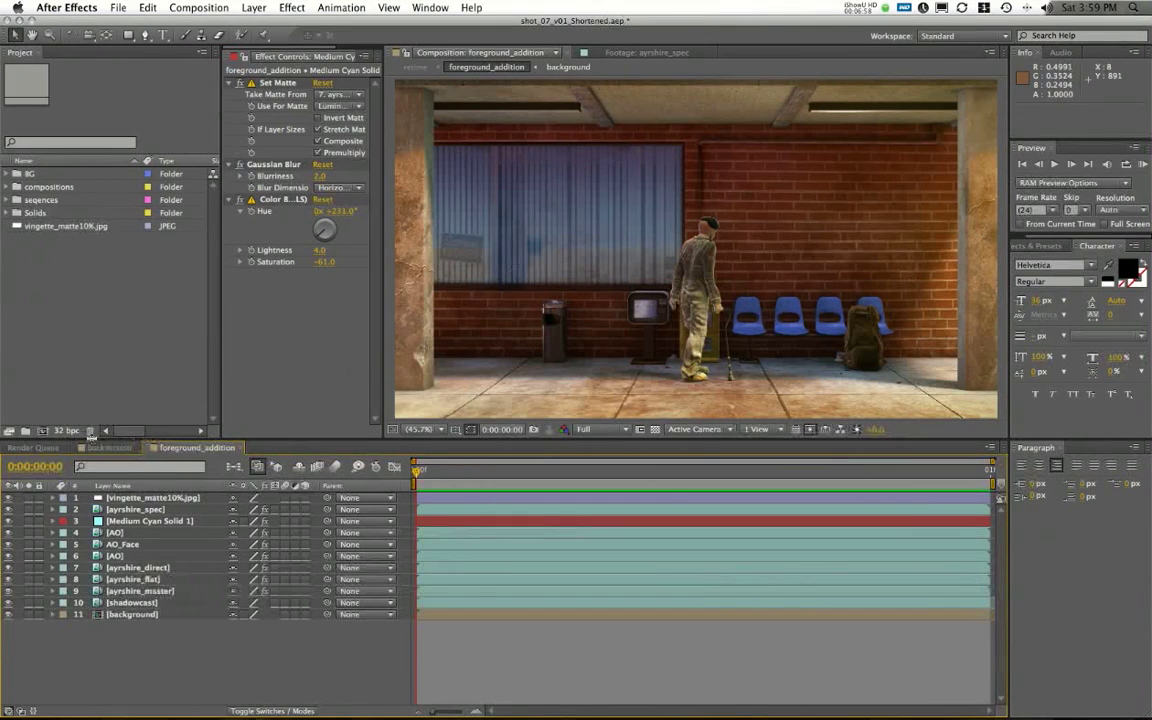
Open the render queue to review the retime and foreground_addition renders
left_click(33, 447)
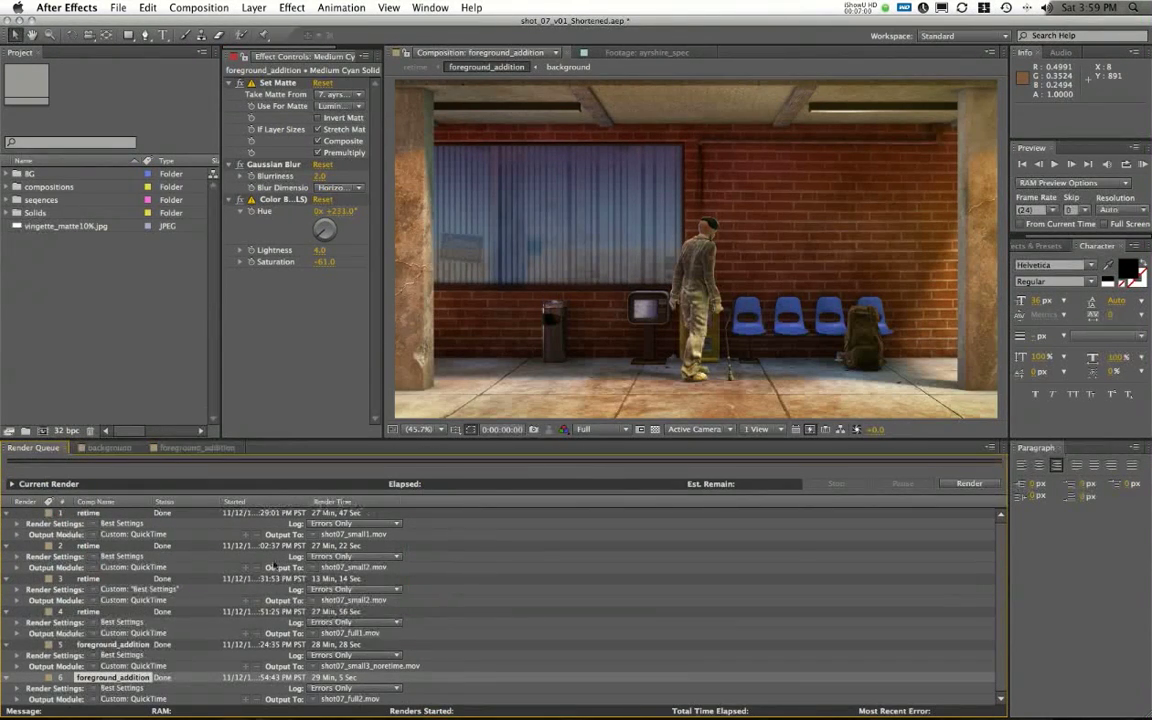